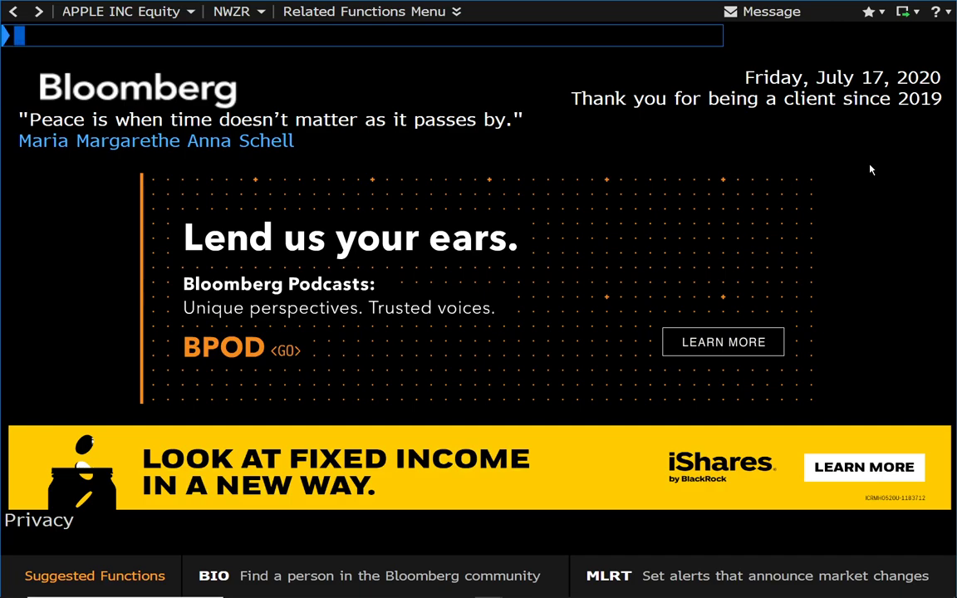
Start a fresh, empty Launchpad view with the BLP NEW command.
text(BLP )
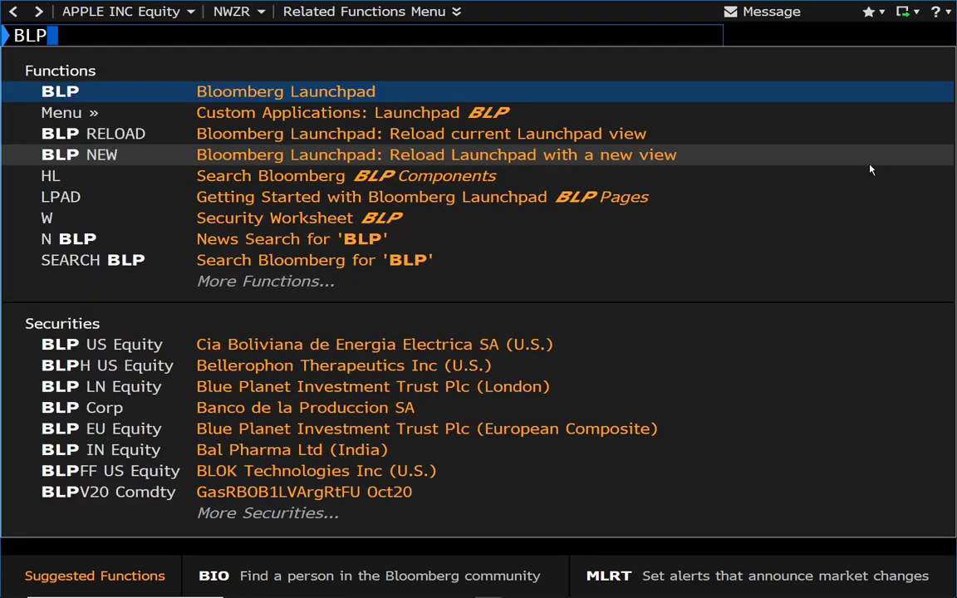
text(N)
key(BackSpace)
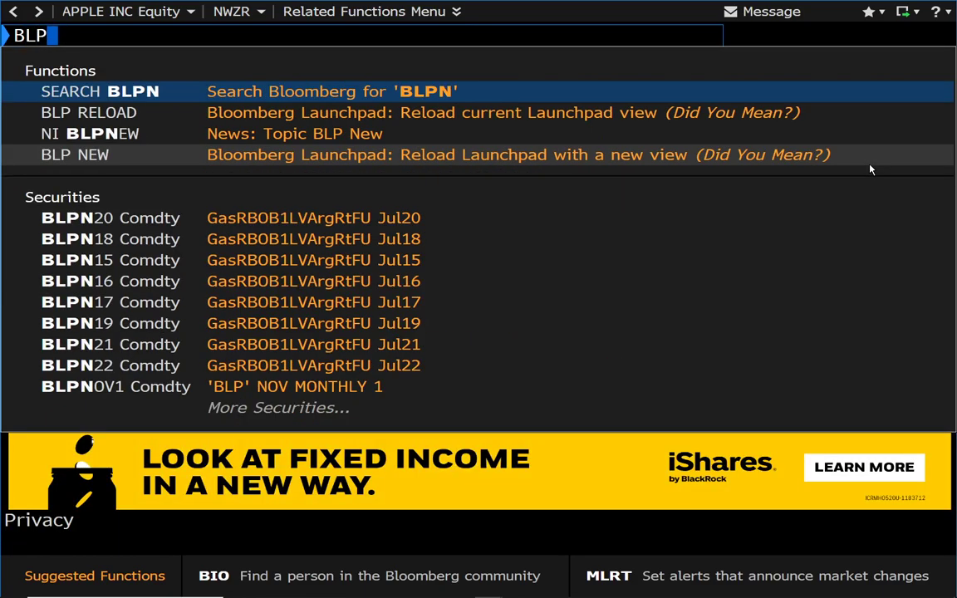
text(NEW)
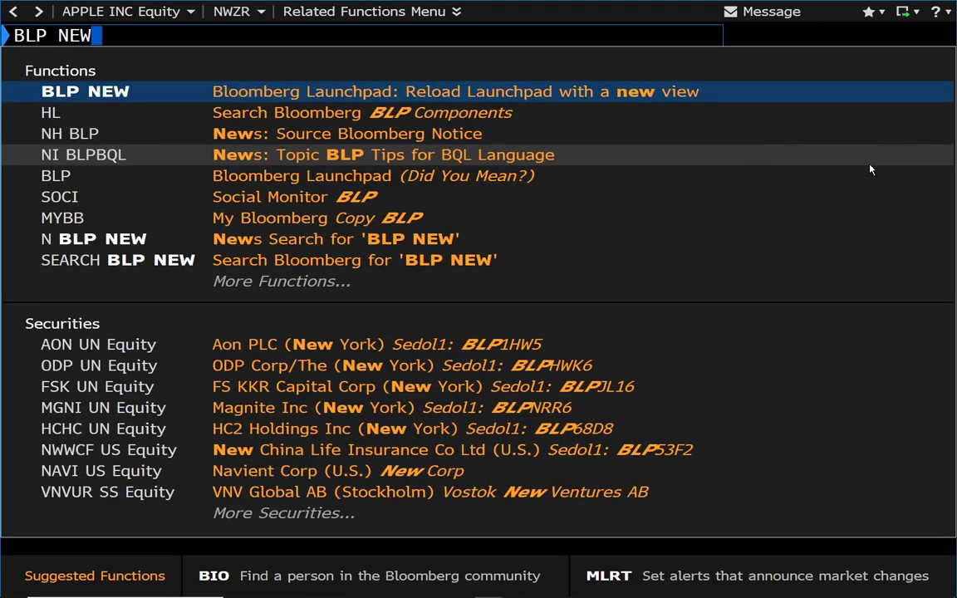
key(Return)
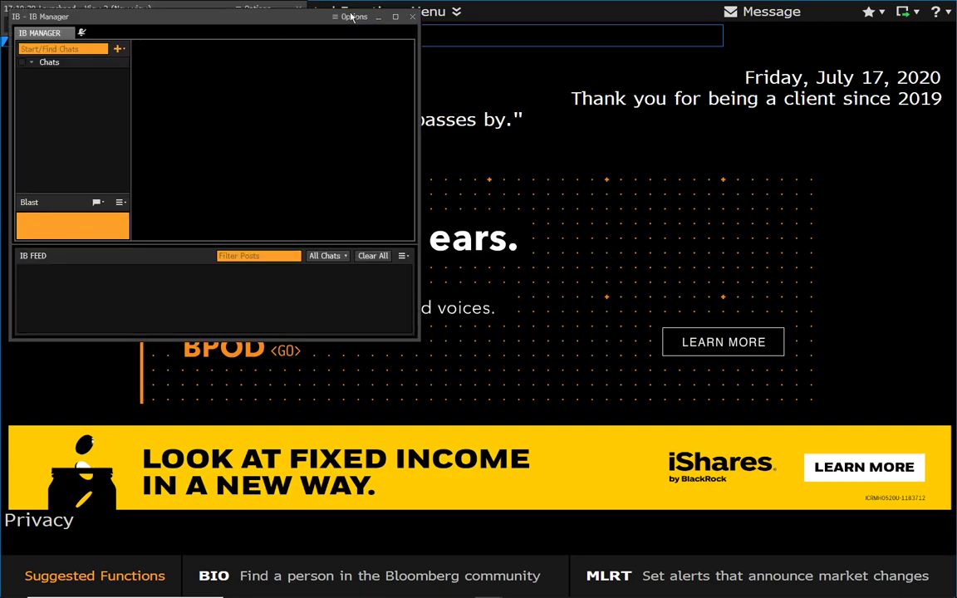
Close the IB Manager, exit all conversations, and nudge the Launchpad toolbar slightly.
click(412, 17)
click(261, 190)
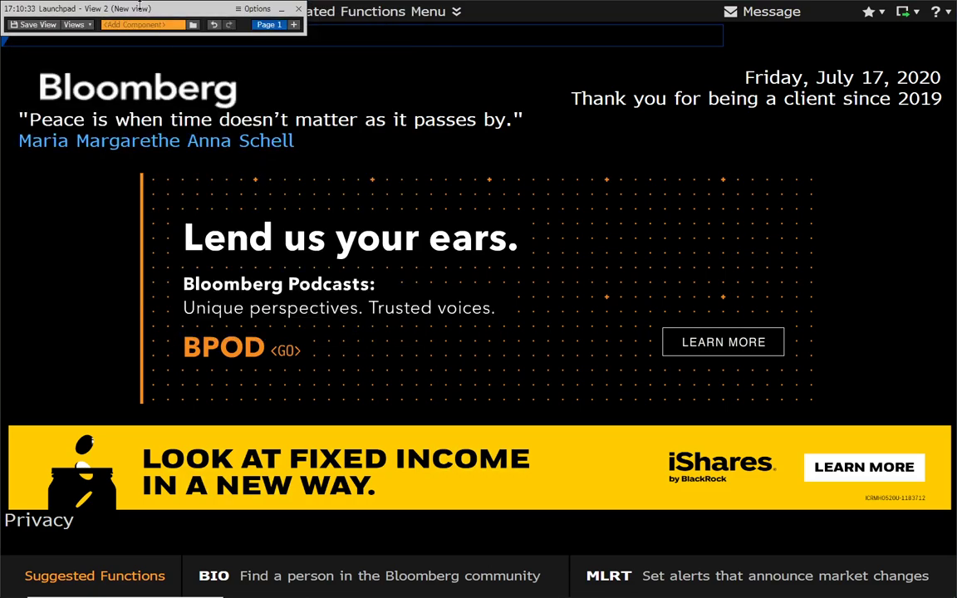
drag(142, 10, 157, 20)
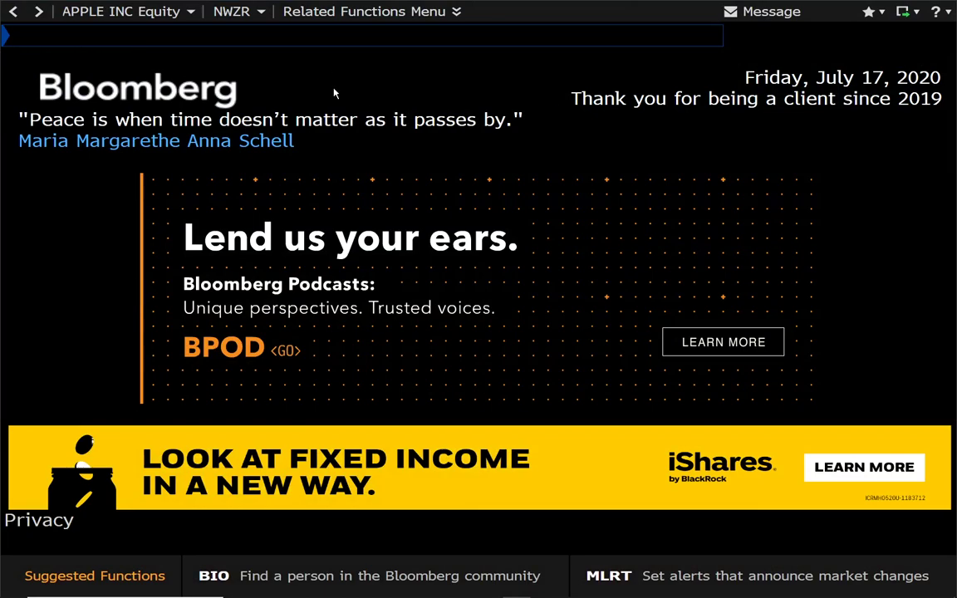
Enter LLP in the command line, then clear the mistyped text.
click(315, 40)
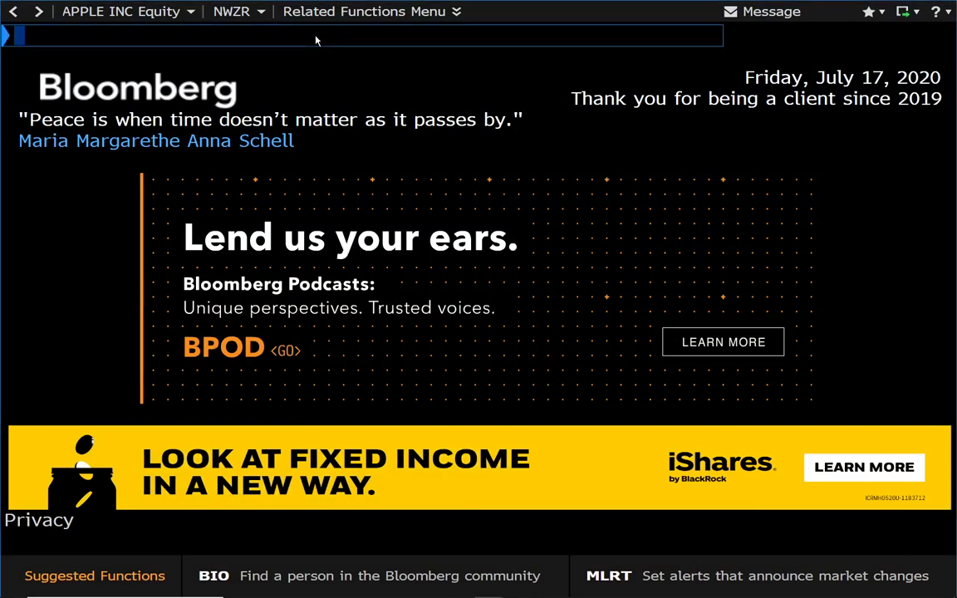
text(LLP)
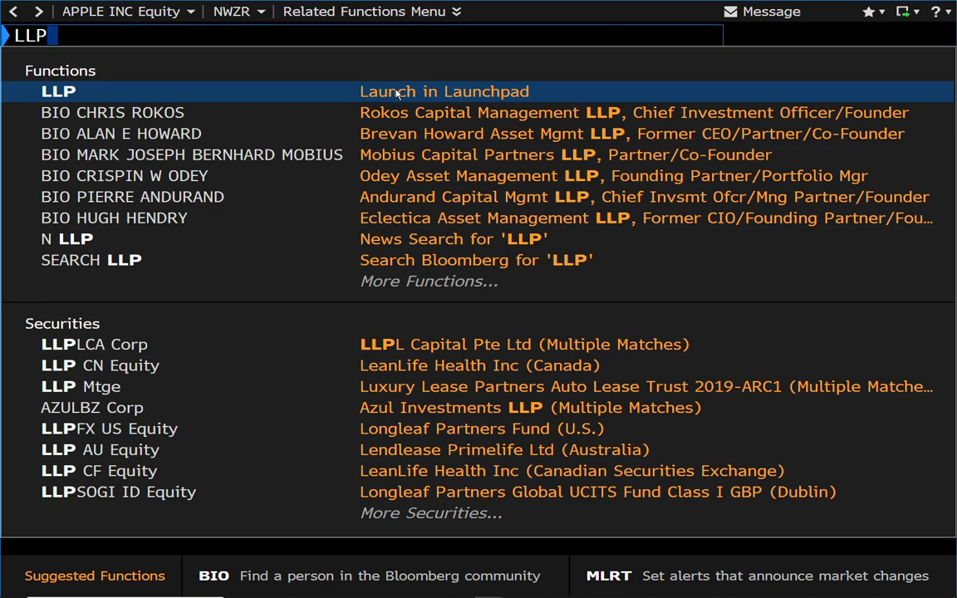
key(BackSpace)
key(BackSpace)
key(BackSpace)
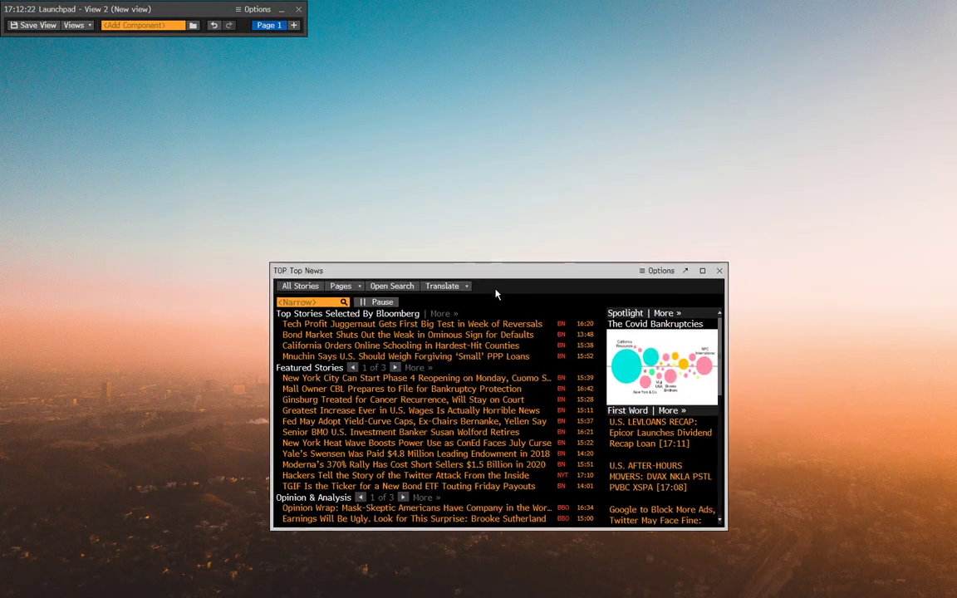
Drag the Top News panel by its title bar into the bottom-right corner.
drag(496, 294, 750, 448)
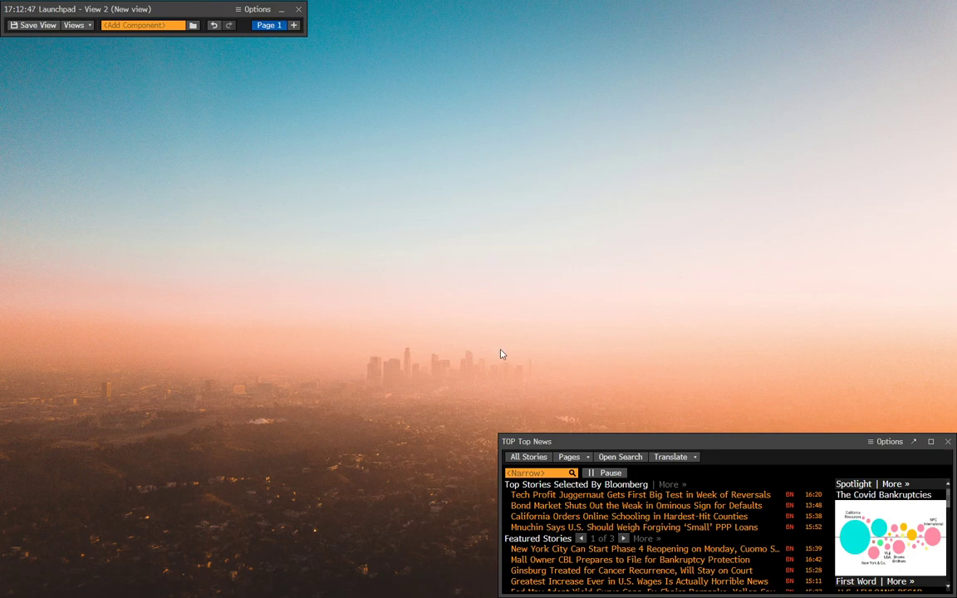
Add the International Clock component via 'clock' and move it further left.
click(135, 25)
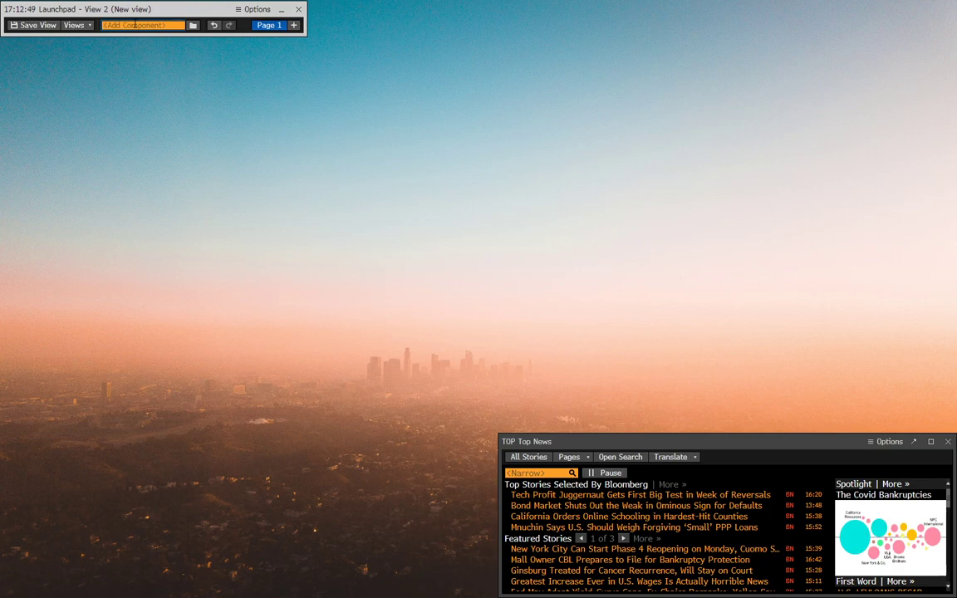
text(clock)
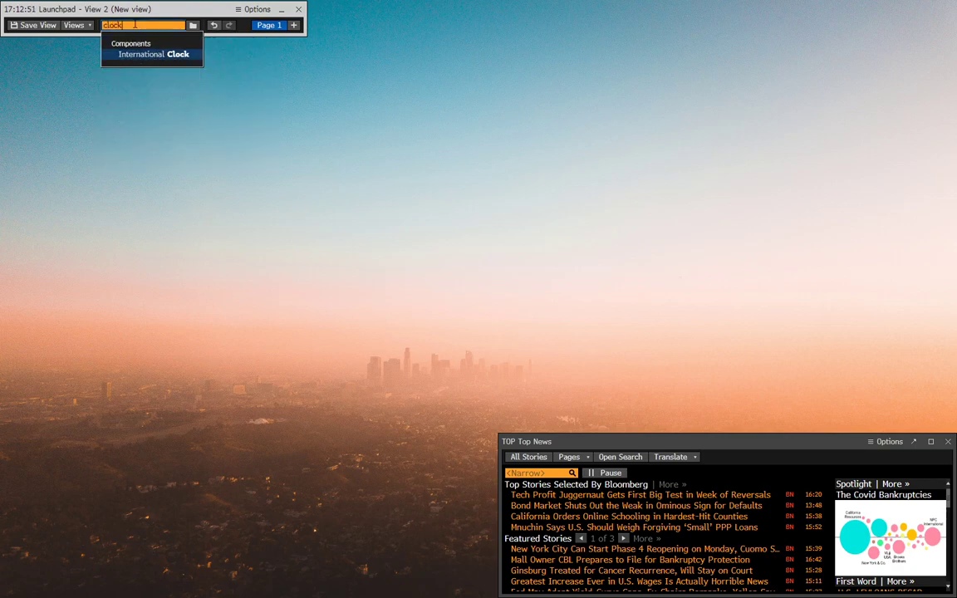
key(Return)
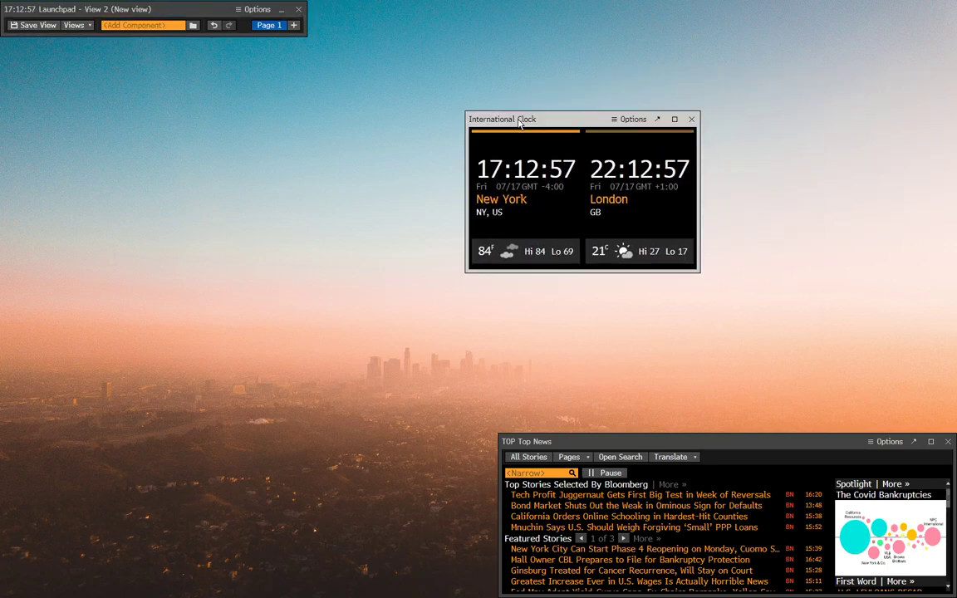
click(640, 200)
drag(539, 118, 331, 123)
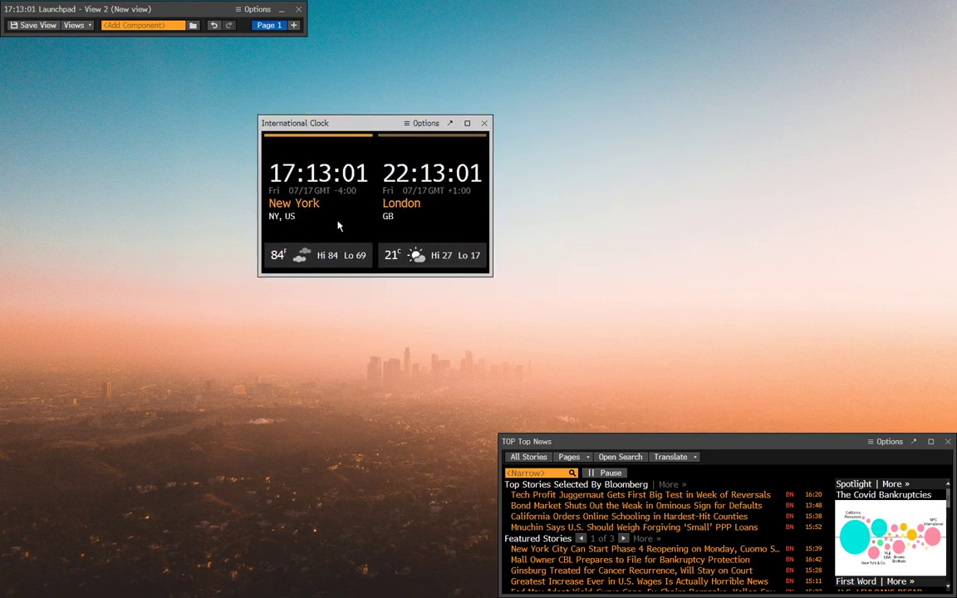
In the clock settings, add a Chicago clock and move it to the top.
click(423, 123)
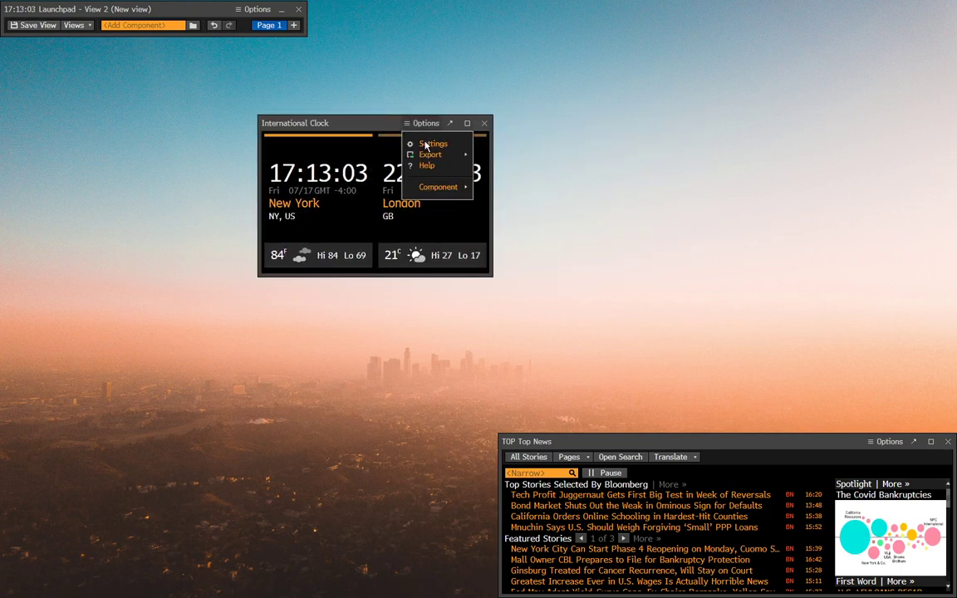
click(425, 147)
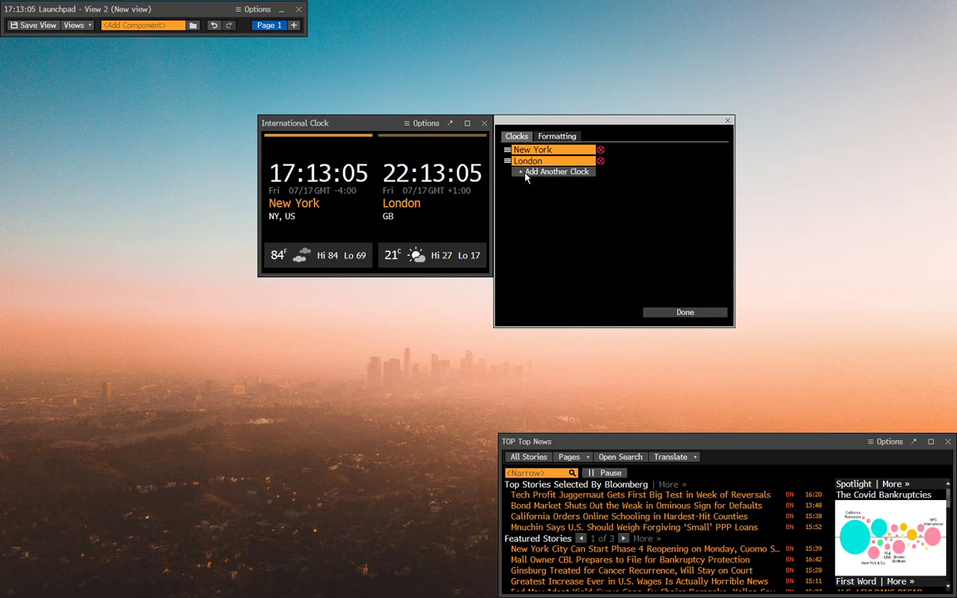
click(525, 171)
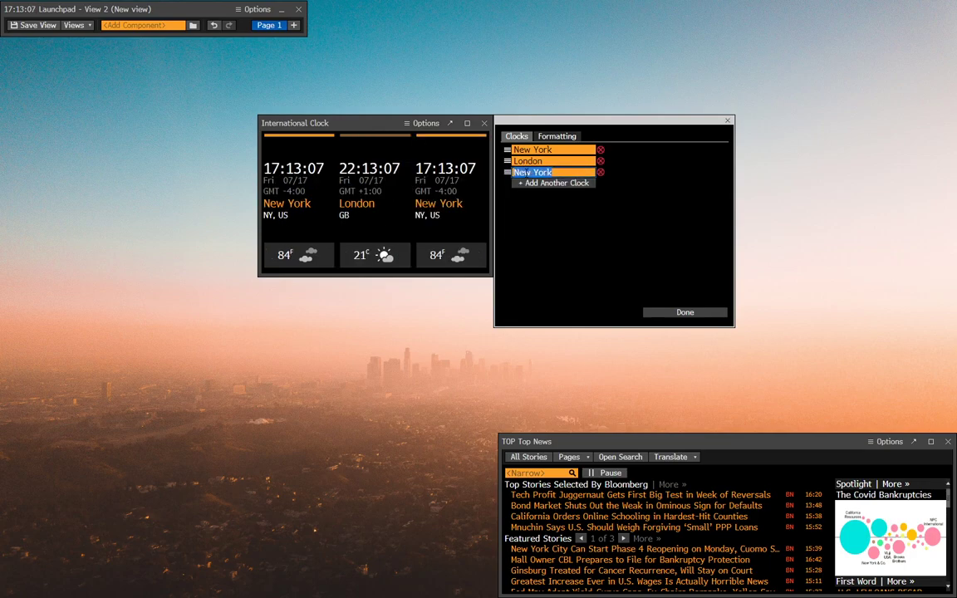
click(525, 172)
text(Chic)
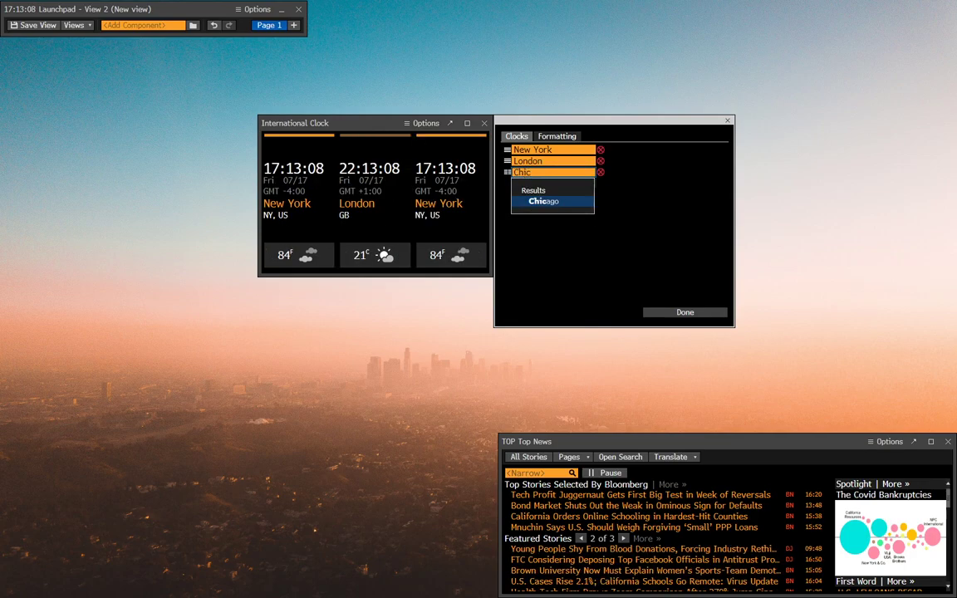
click(544, 201)
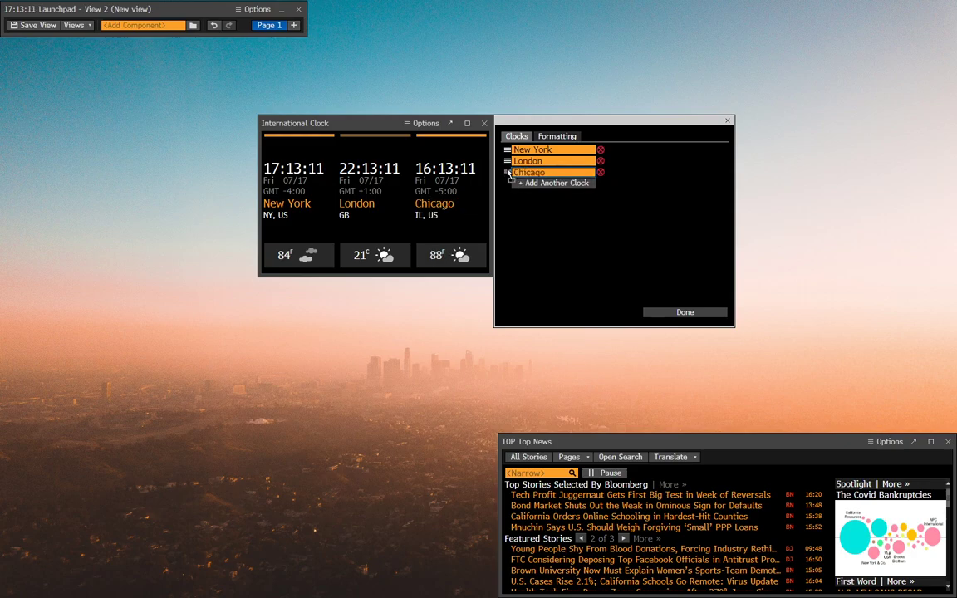
drag(509, 153, 509, 150)
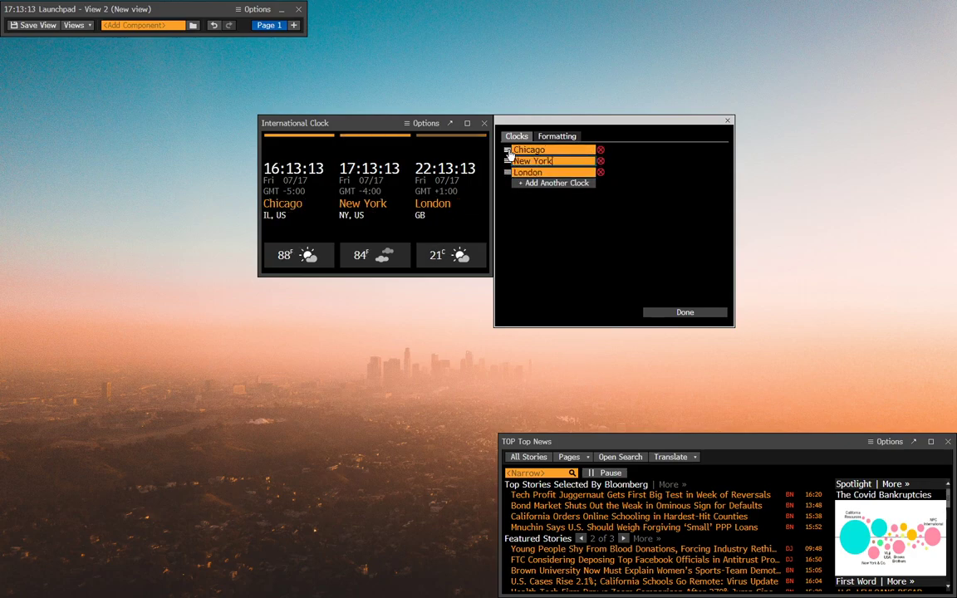
Add Hong Kong and Sydney clocks and finish the clock settings.
click(532, 184)
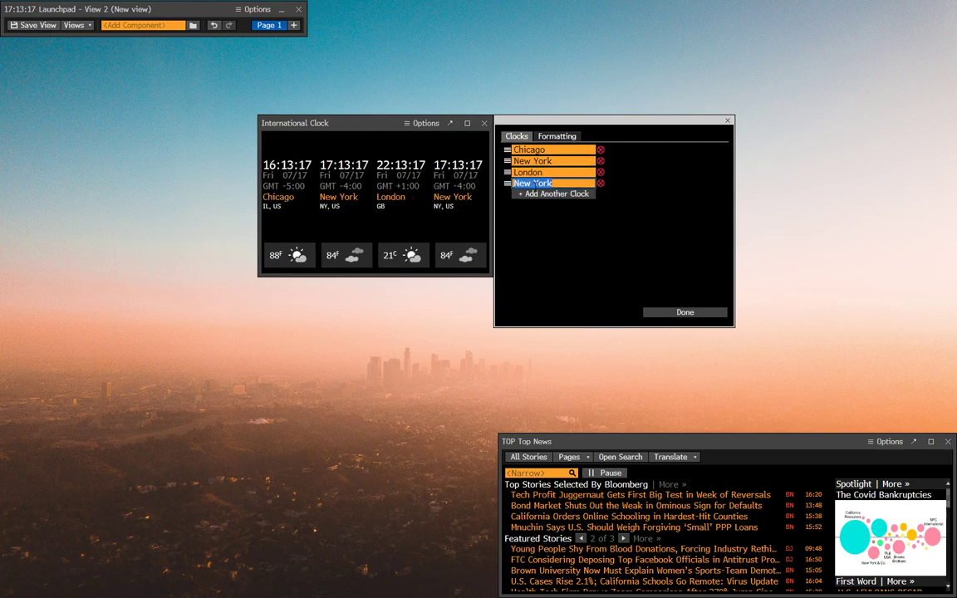
text(Hon)
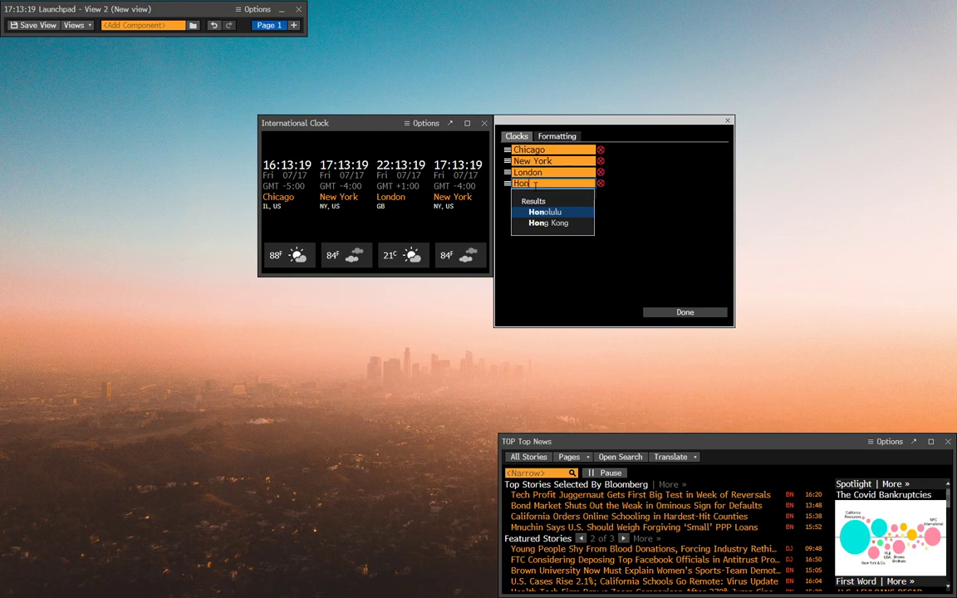
click(545, 224)
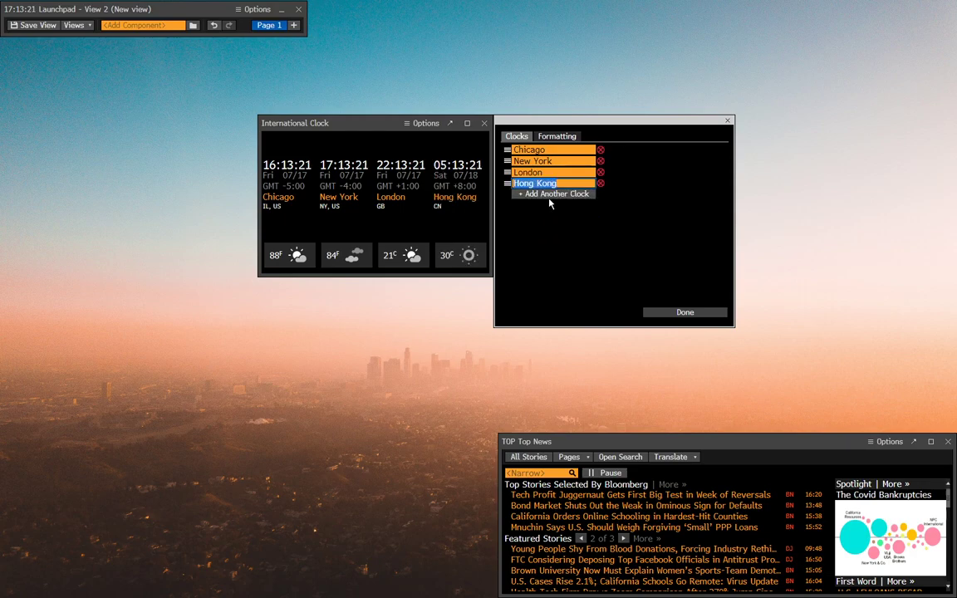
click(550, 194)
click(550, 194)
text(Sydney)
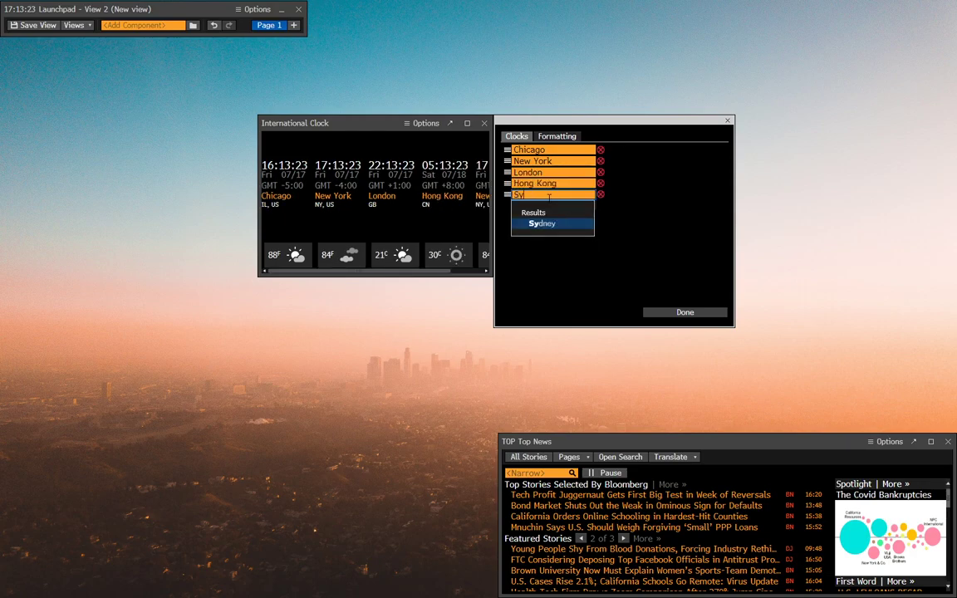
click(561, 223)
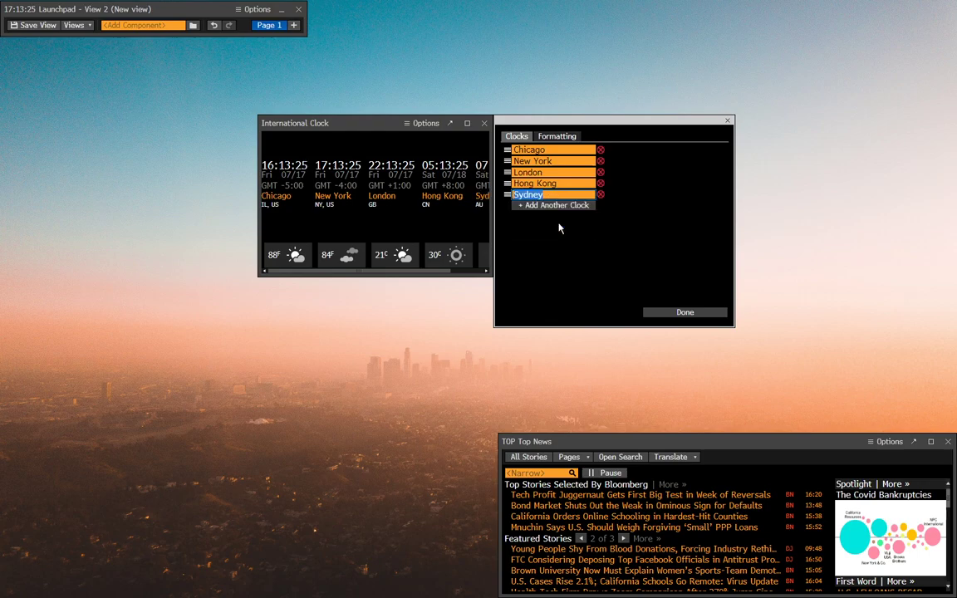
click(673, 312)
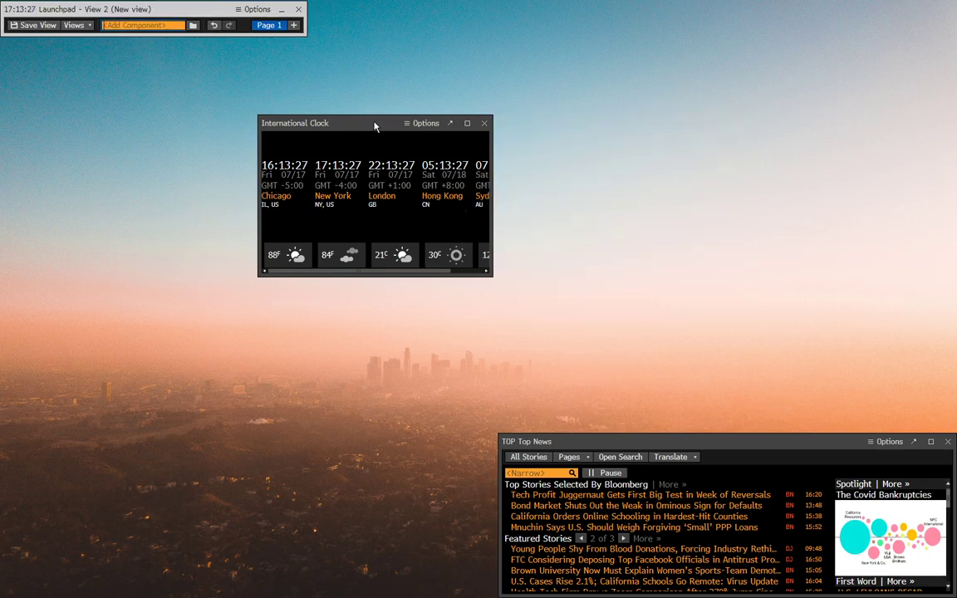
Widen the clock to show all five cities, dock it bottom-left, and trim its height.
drag(371, 124, 263, 123)
drag(385, 191, 633, 184)
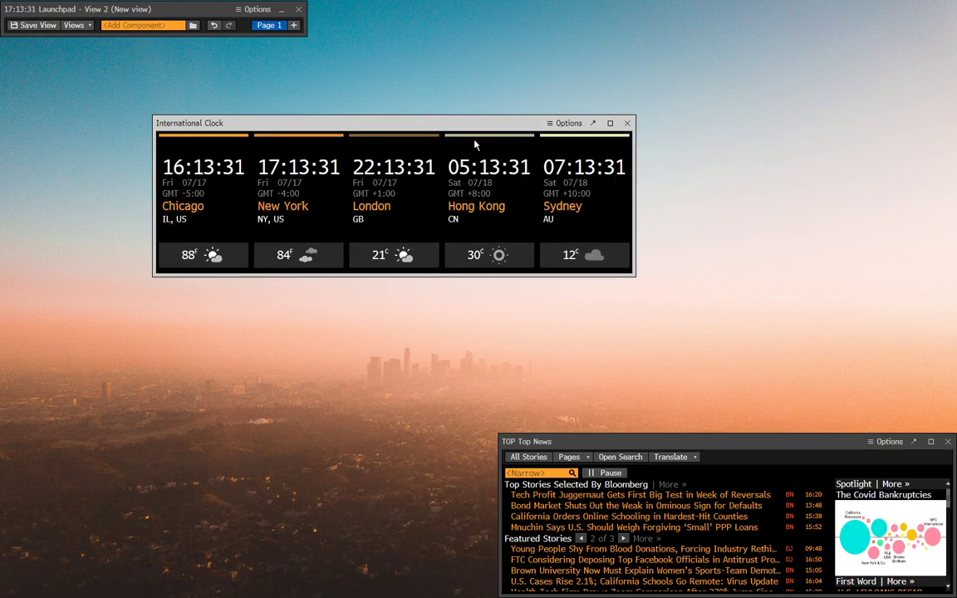
drag(466, 117, 312, 520)
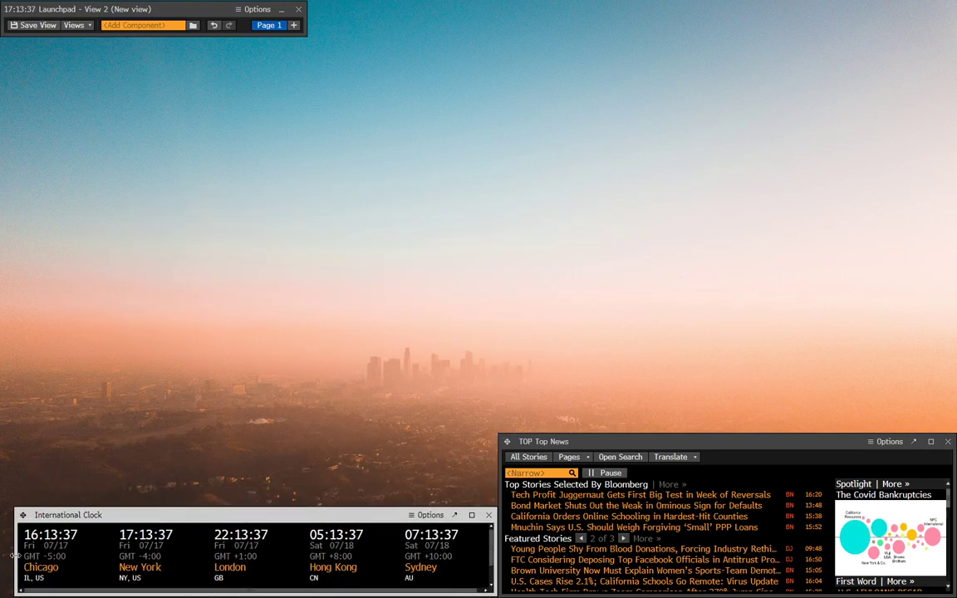
drag(14, 549, 1, 557)
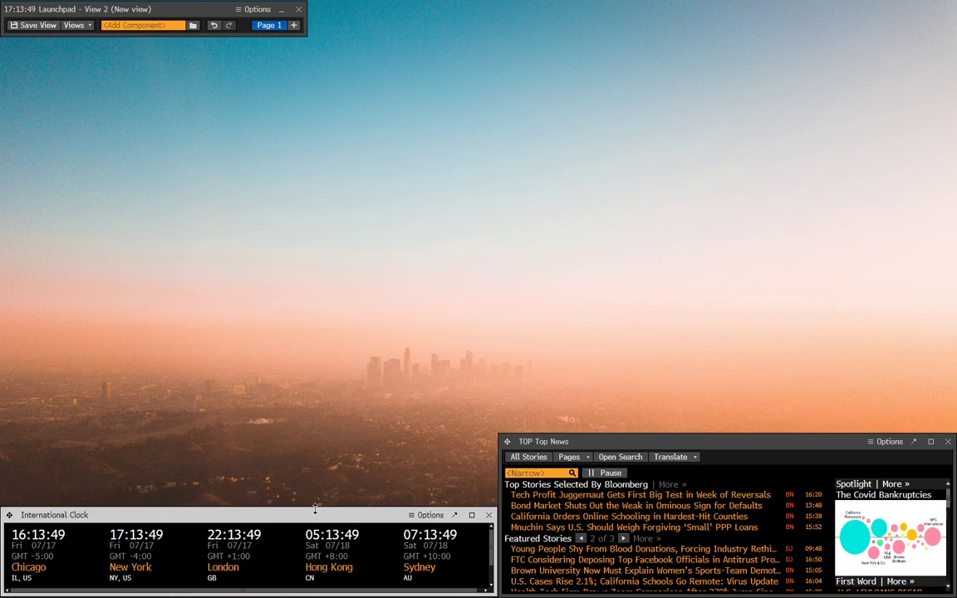
drag(315, 509, 316, 508)
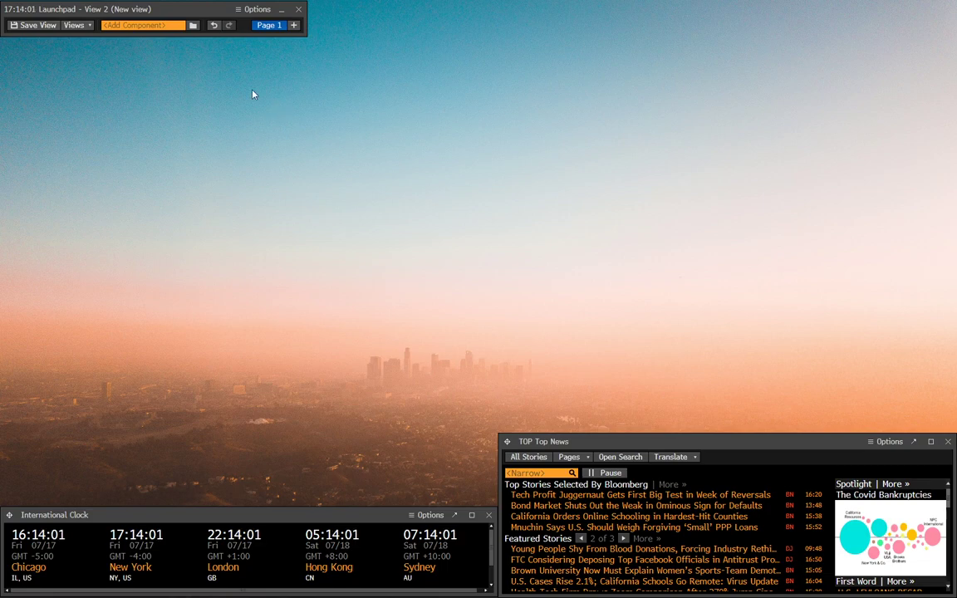
Add two Vertical Quoteline panels via 'vert' and dock them side by side above the clock.
click(128, 26)
text(vert)
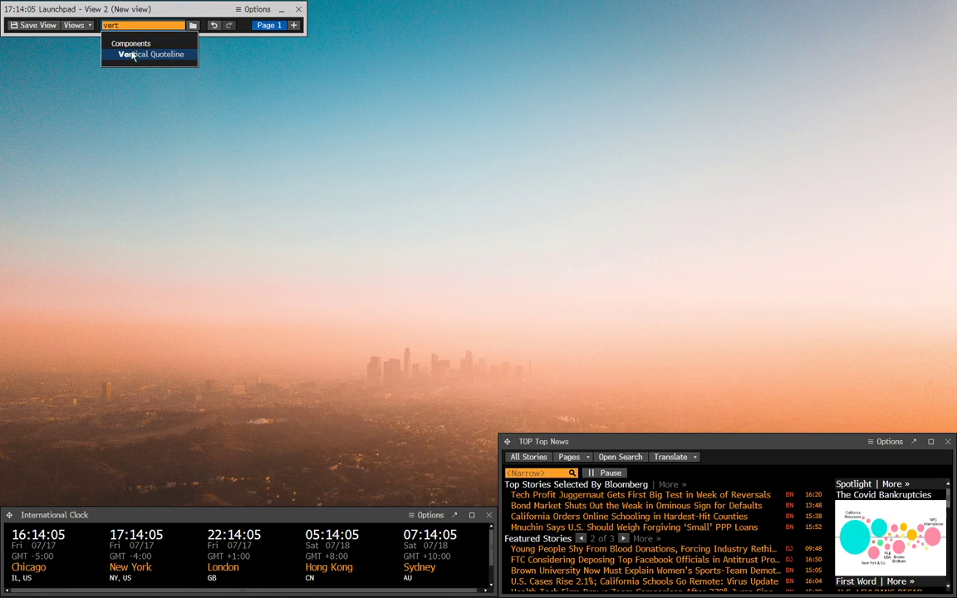
click(131, 55)
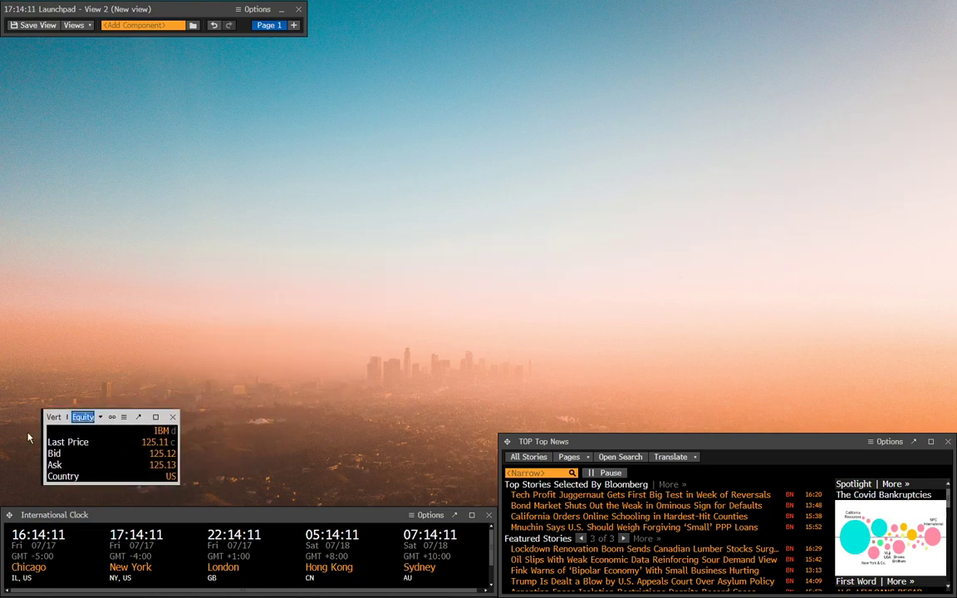
click(97, 458)
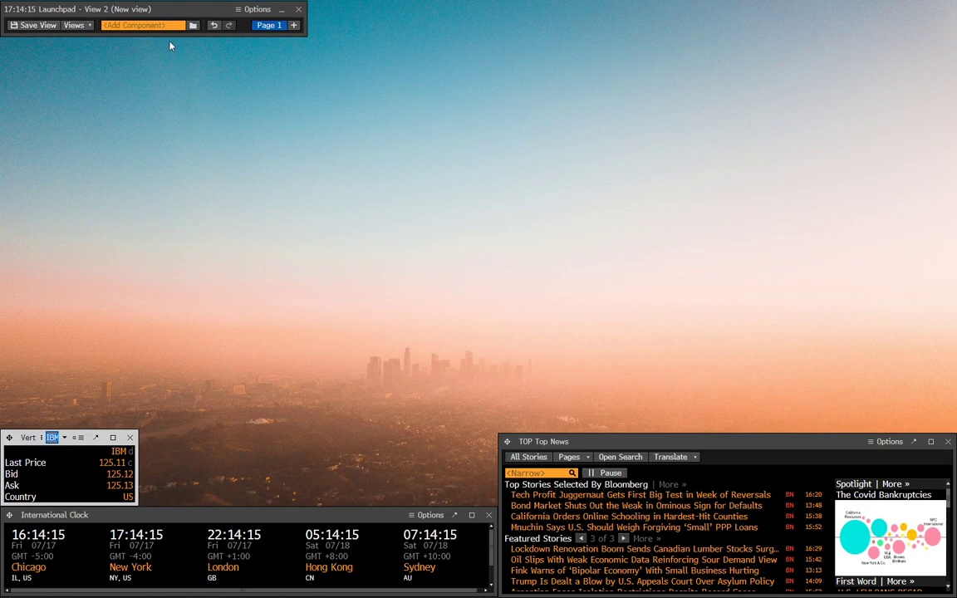
click(147, 25)
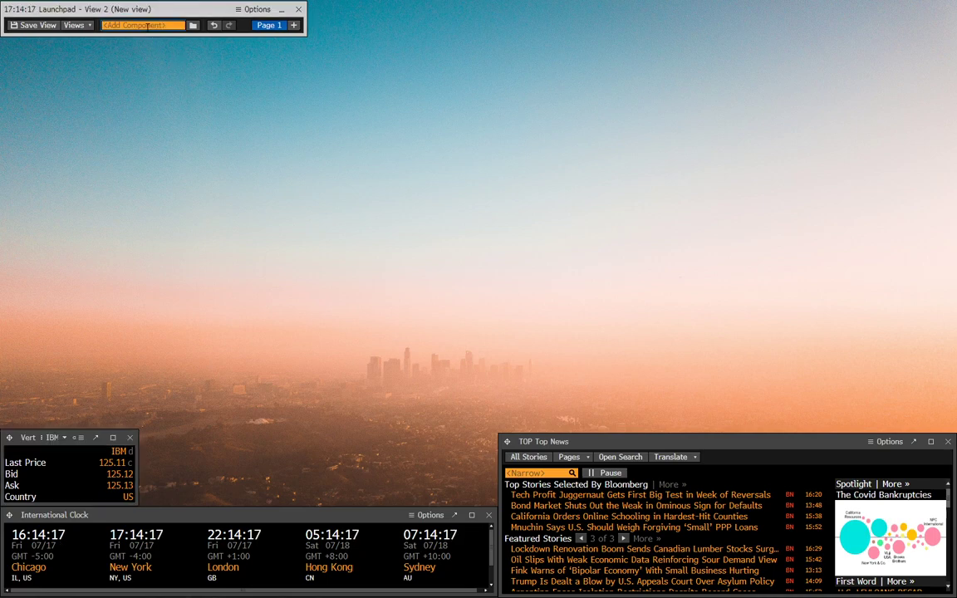
text(ver)
click(137, 54)
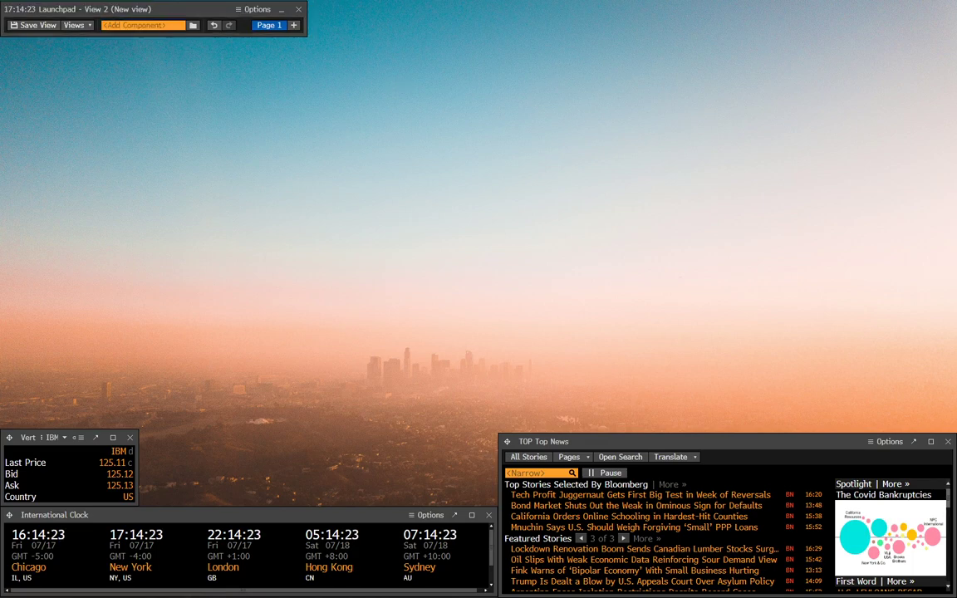
drag(956, 187, 148, 438)
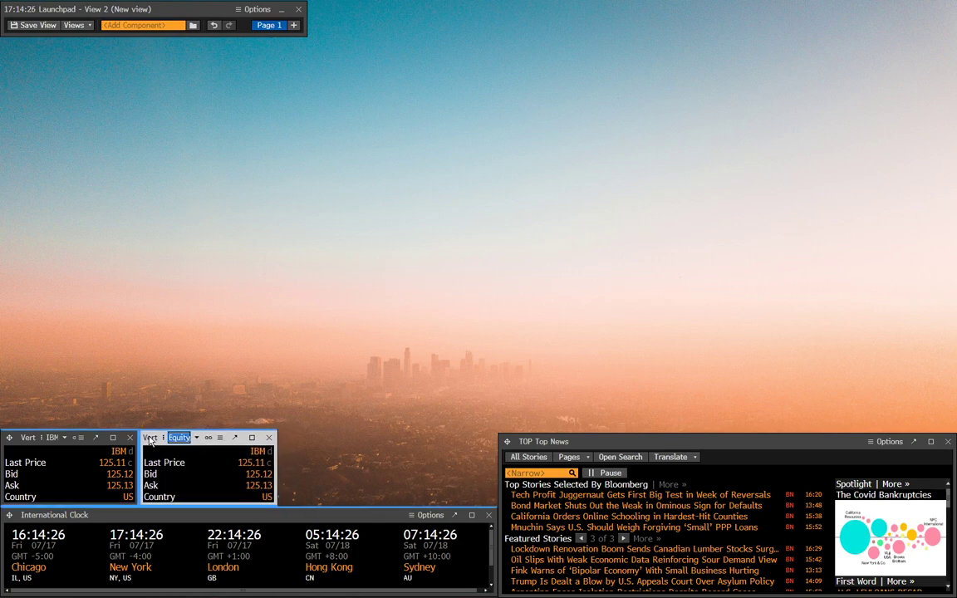
Add a third Vertical Quoteline beside the others and adjust the panel widths.
click(119, 25)
text(vert)
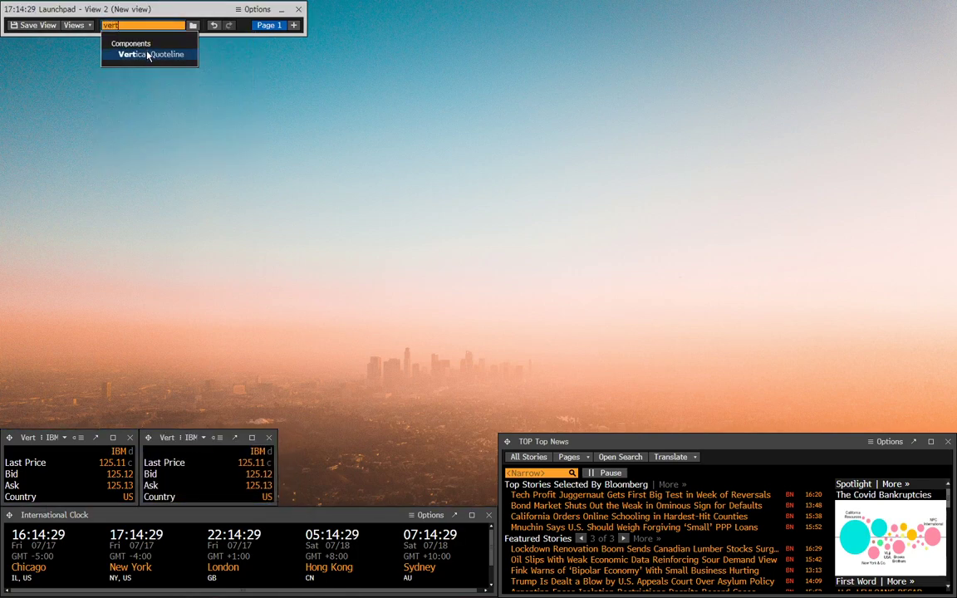
click(135, 54)
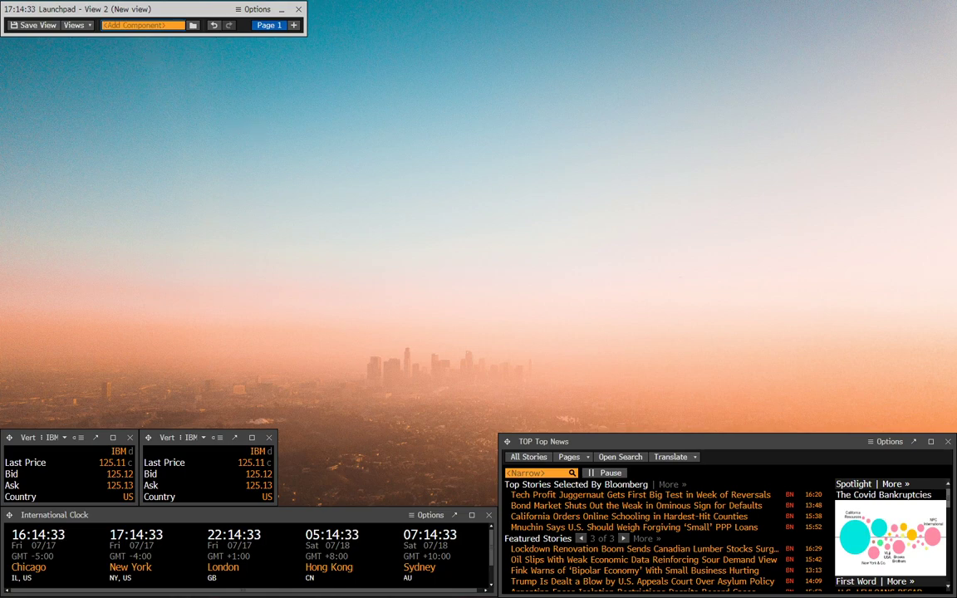
click(307, 437)
drag(306, 437, 293, 442)
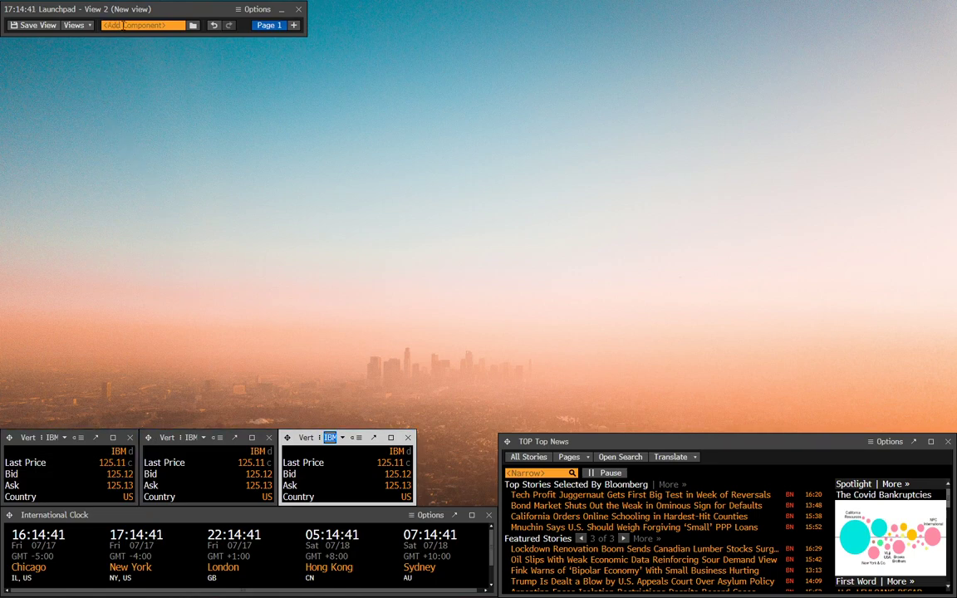
mouse_move(250, 471)
mouse_down()
mouse_move(137, 476)
mouse_move(266, 473)
mouse_move(248, 470)
mouse_up()
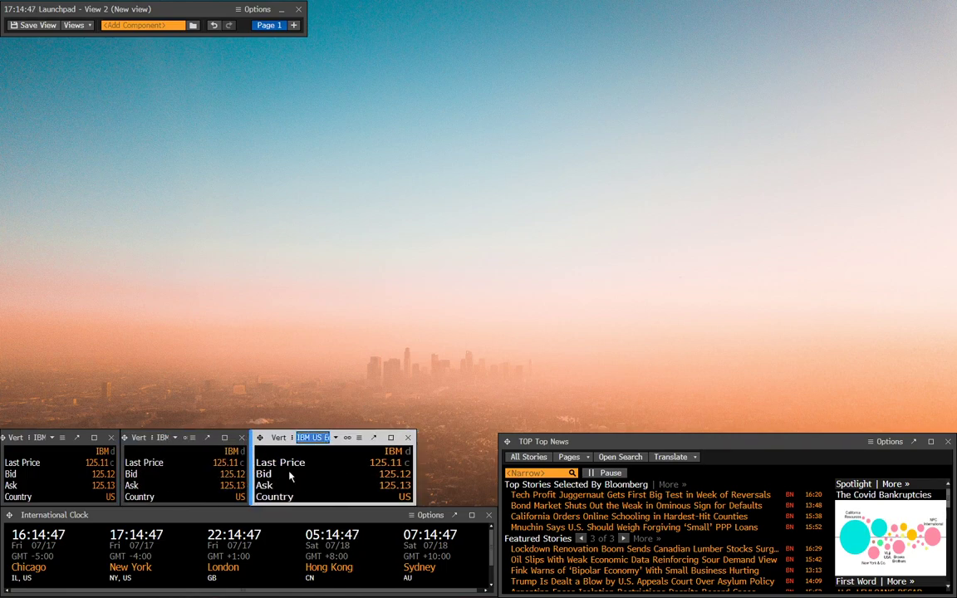
drag(396, 465, 376, 464)
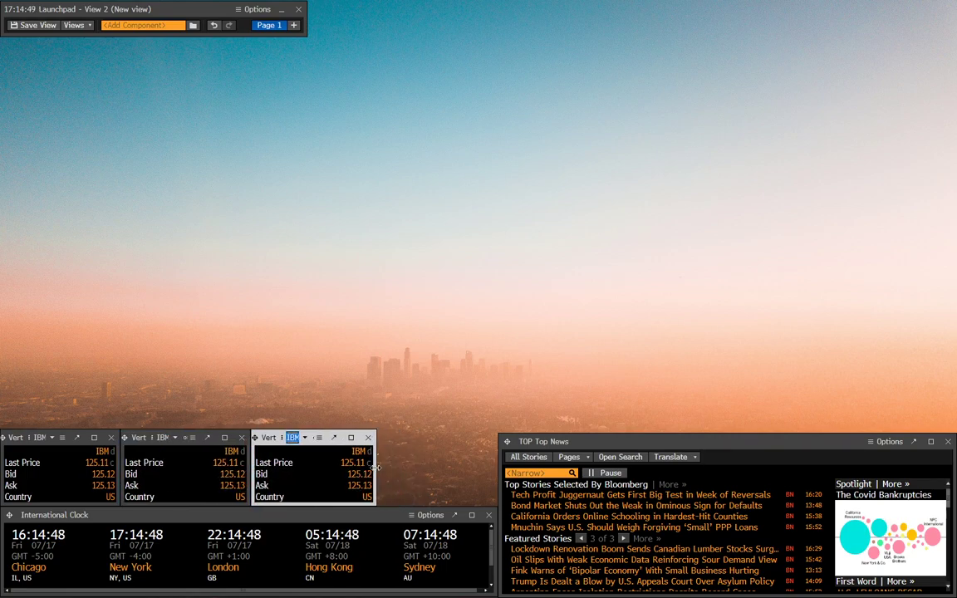
Dock a fourth Vertical Quoteline in the row and raise the Top News panel's top edge.
click(121, 25)
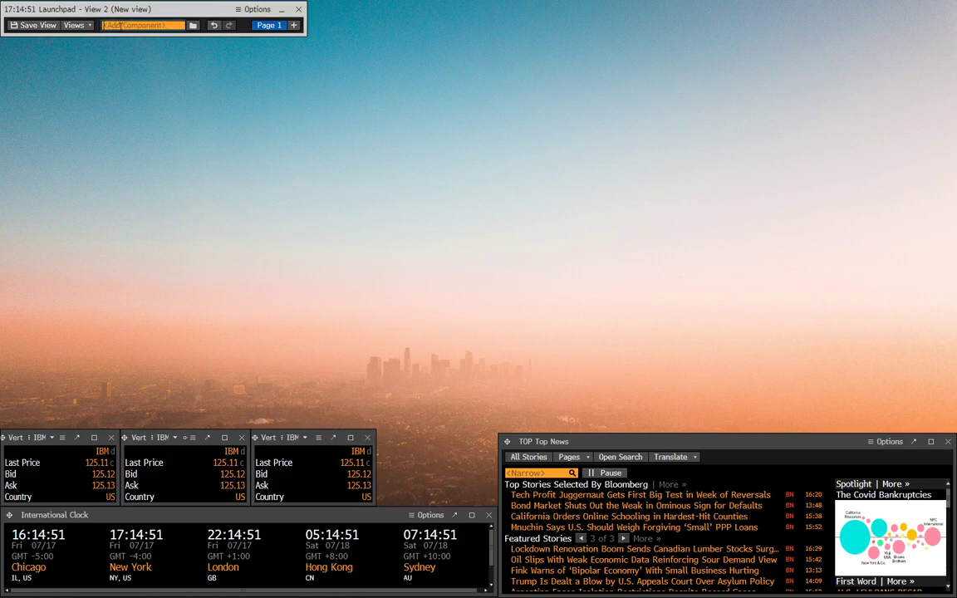
text(vert)
click(133, 56)
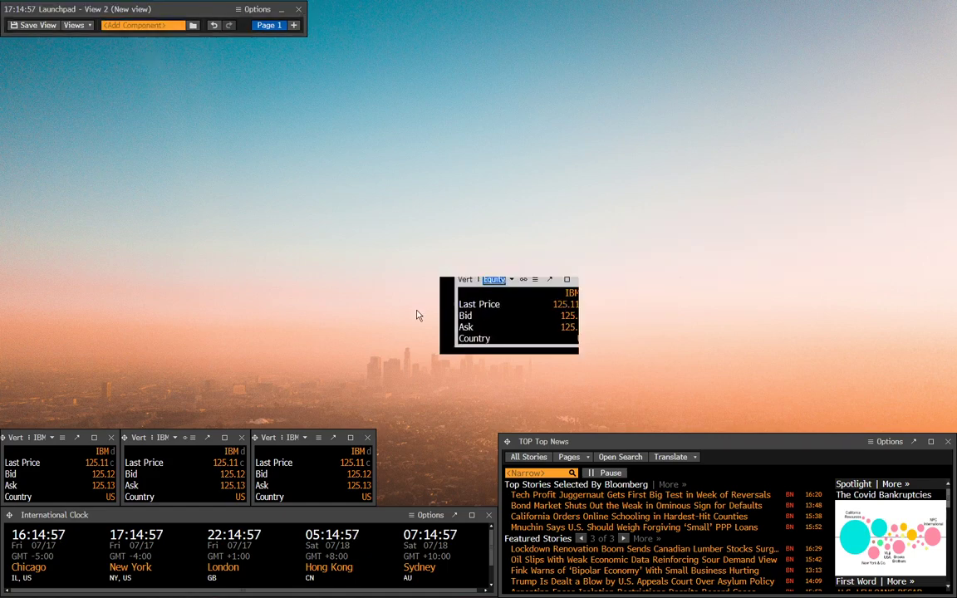
drag(419, 314, 387, 441)
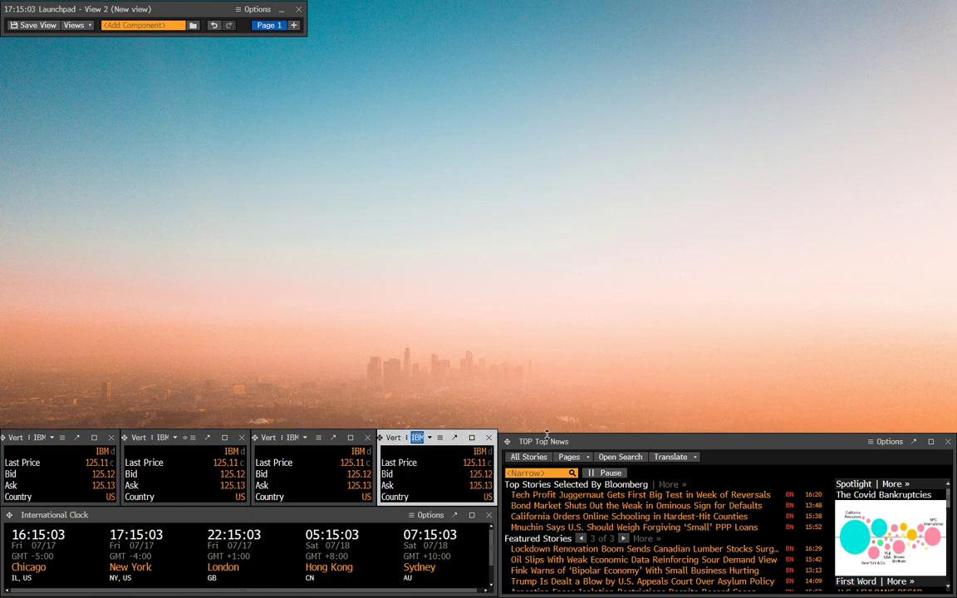
drag(502, 433, 548, 430)
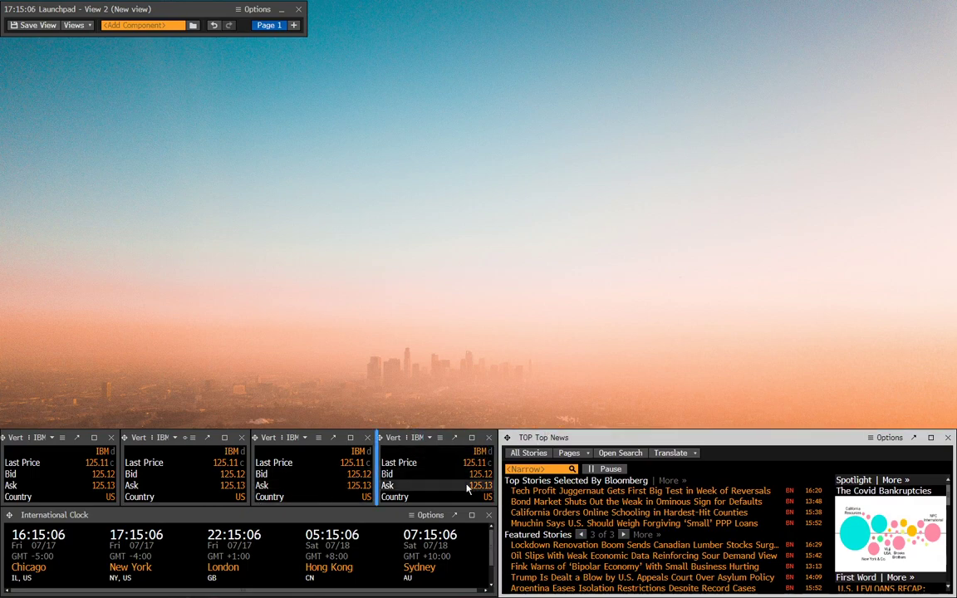
Set the quote panels' tickers to FB, TSLA US Equity, GOOG and AAPL.
click(416, 438)
text(AAPL)
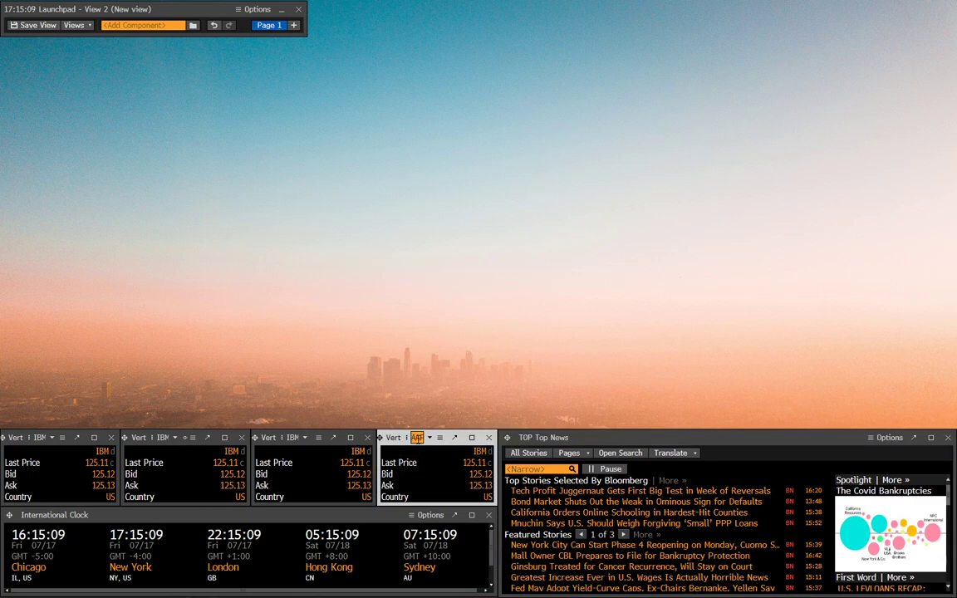
key(Return)
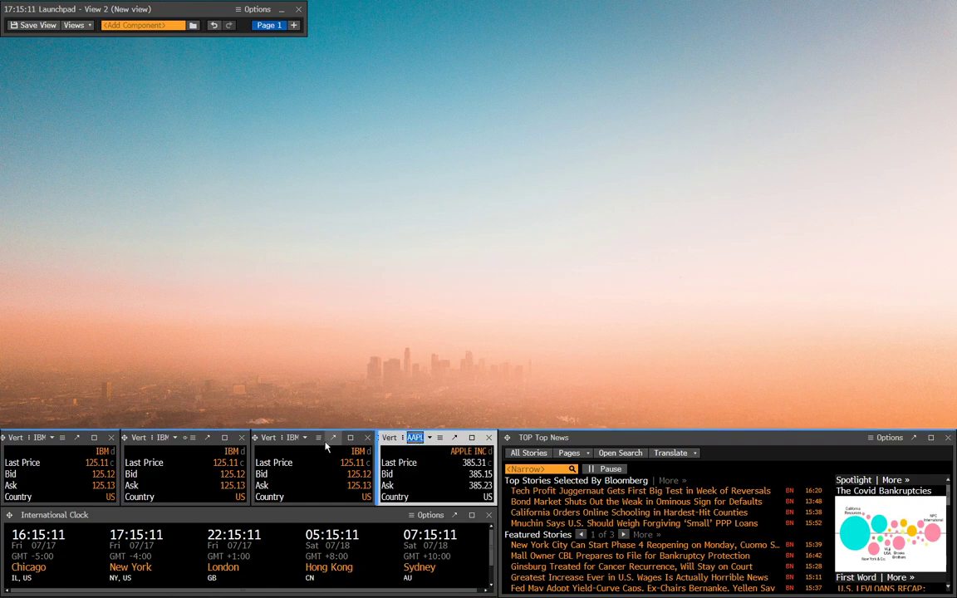
click(292, 438)
text(GOOG)
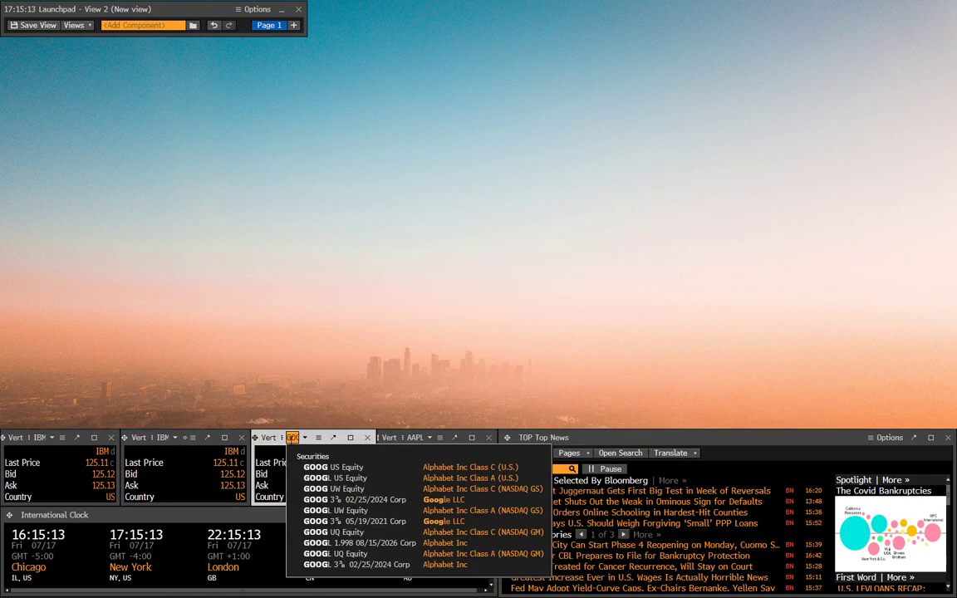
key(Return)
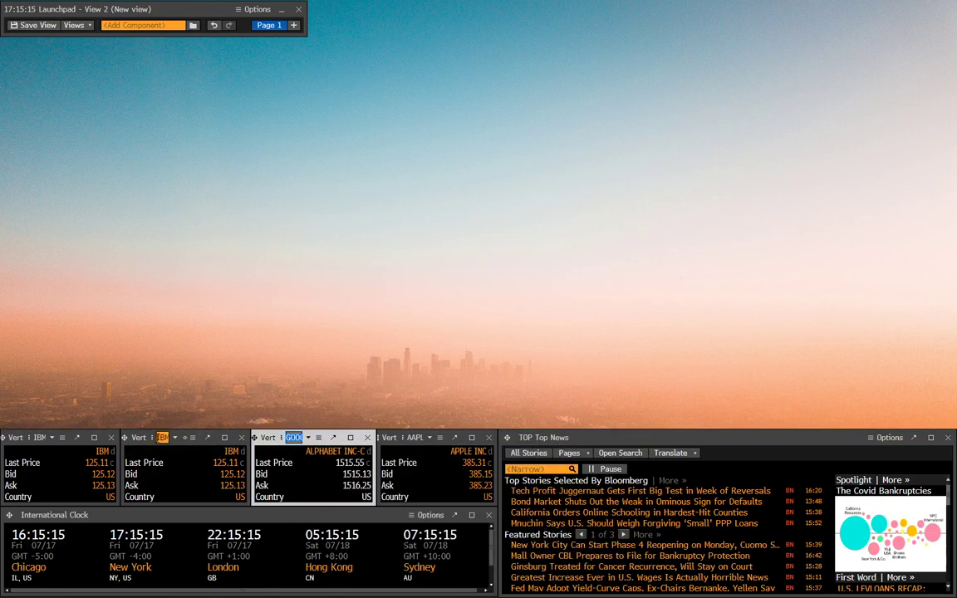
click(162, 437)
text(TSL)
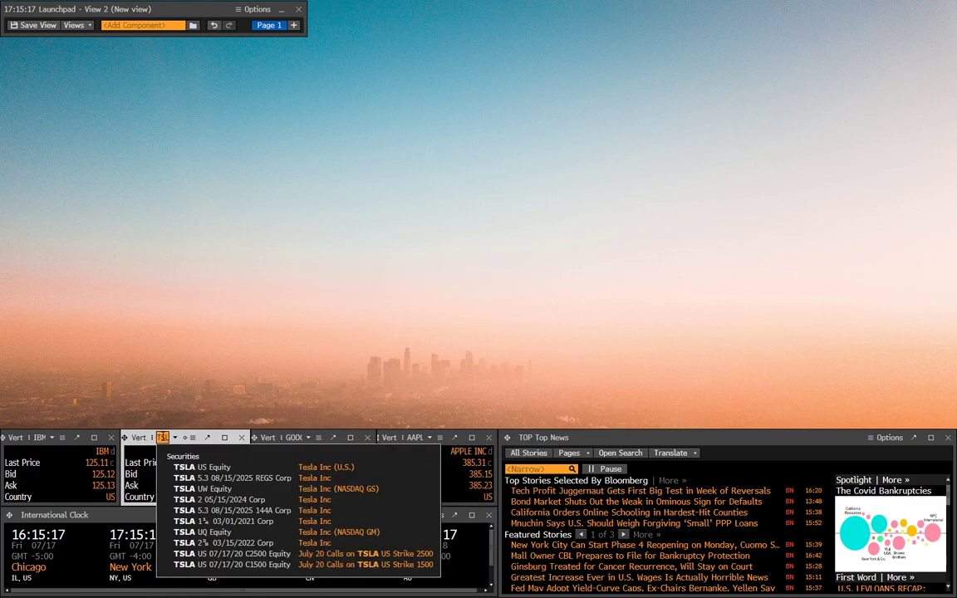
click(192, 468)
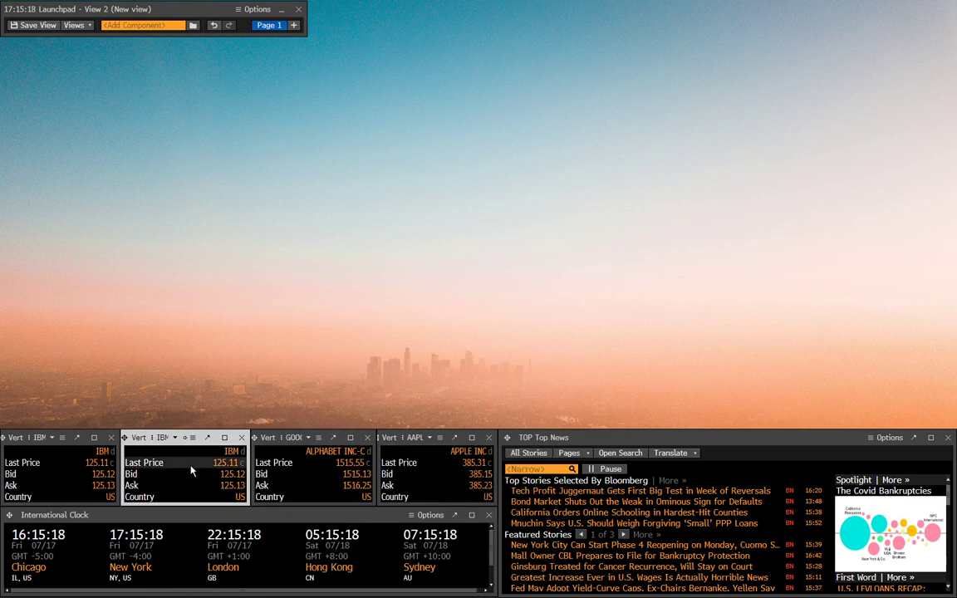
click(40, 437)
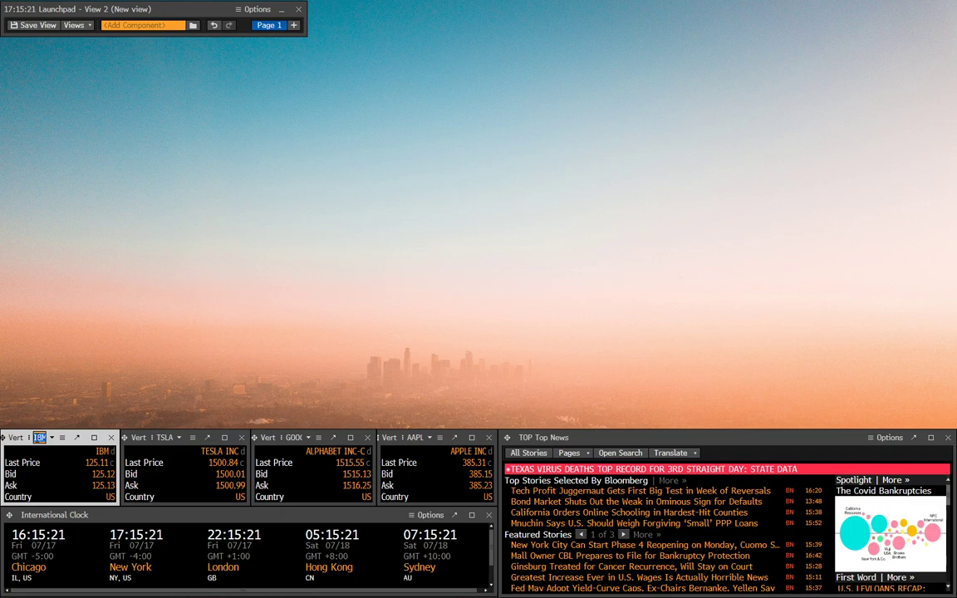
text(F)
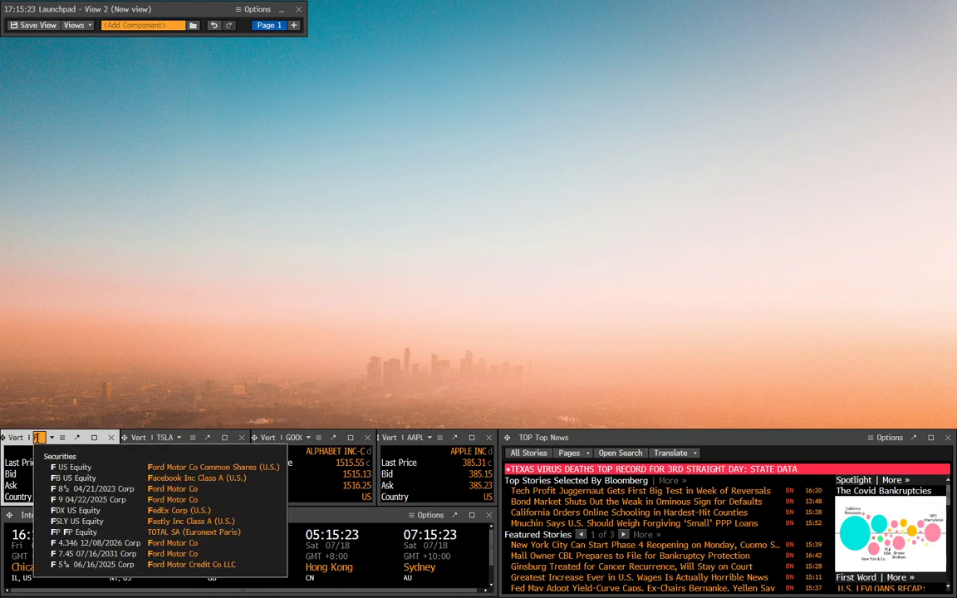
text(B)
key(Return)
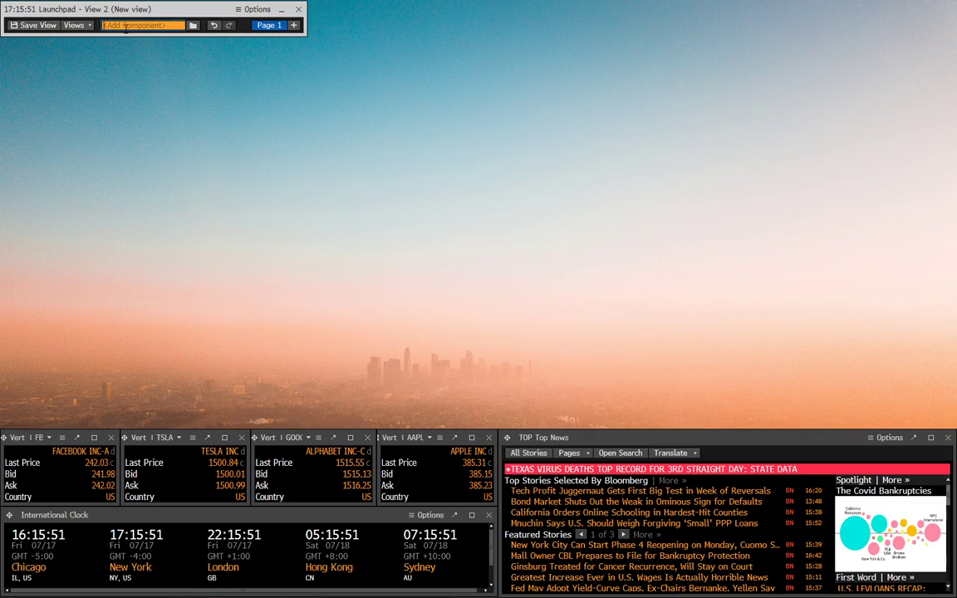
Add World Equity Indices via 'equ', place it above Top News, and widen it.
click(126, 25)
text(equ)
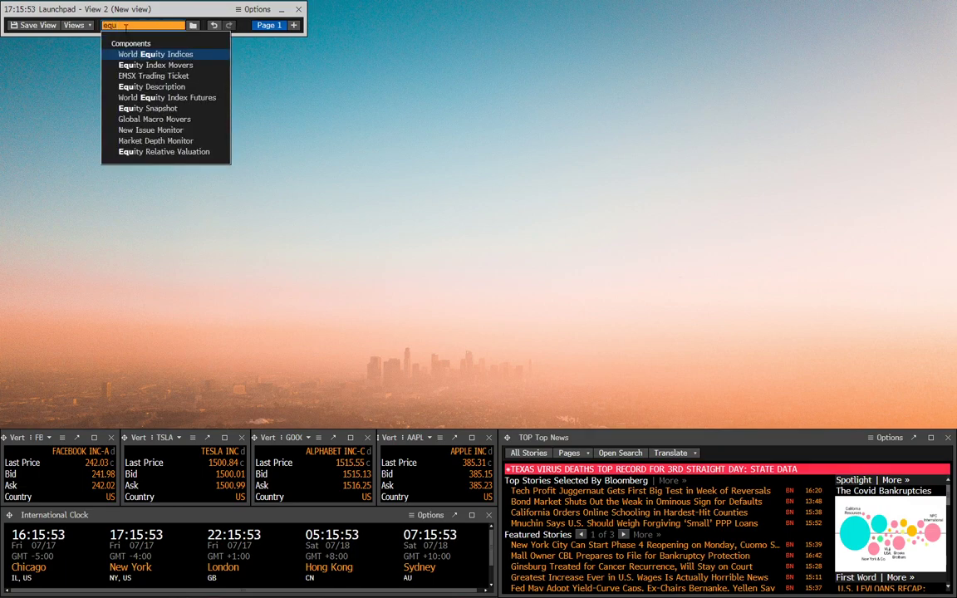
key(Return)
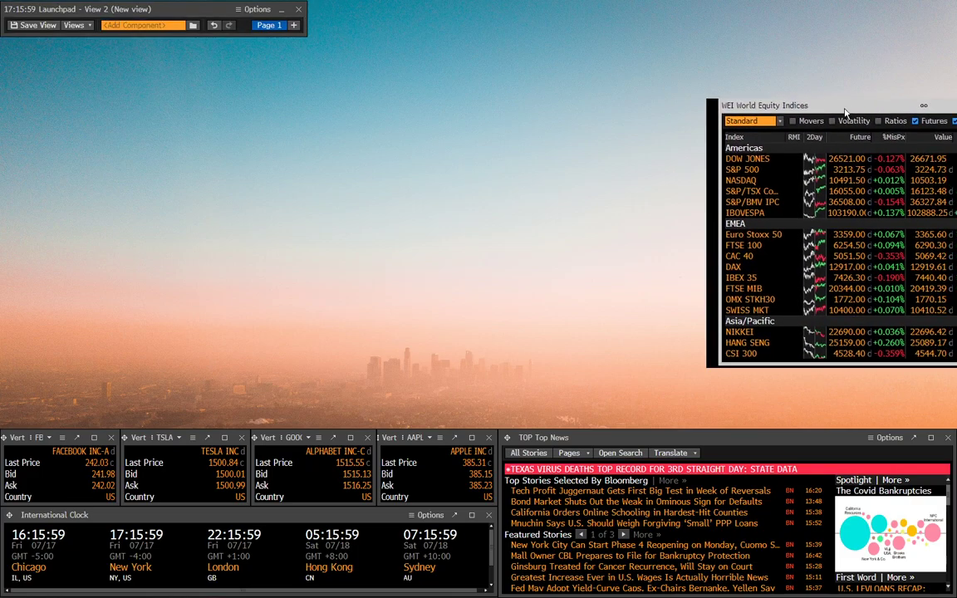
drag(779, 120, 704, 171)
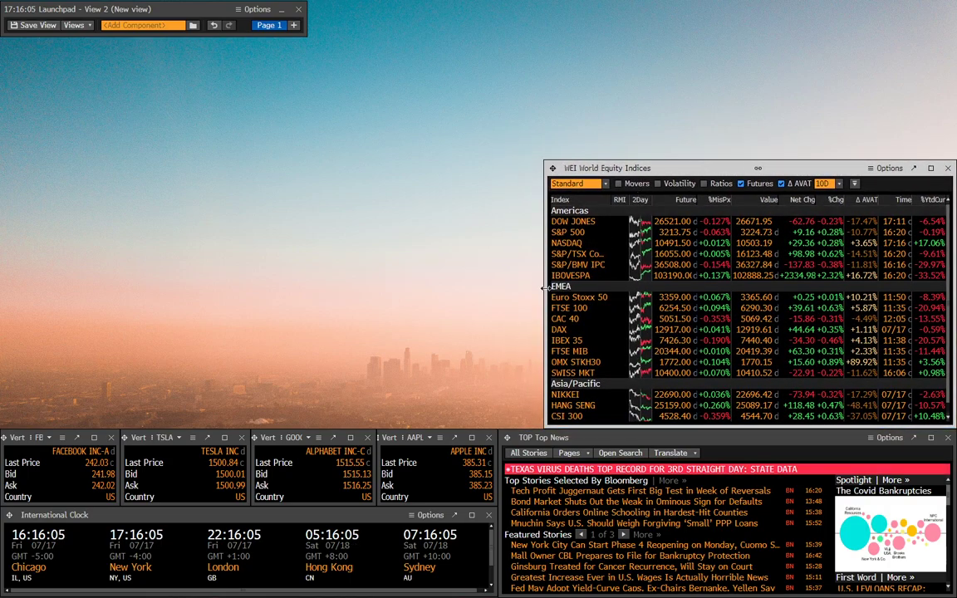
drag(526, 289, 501, 295)
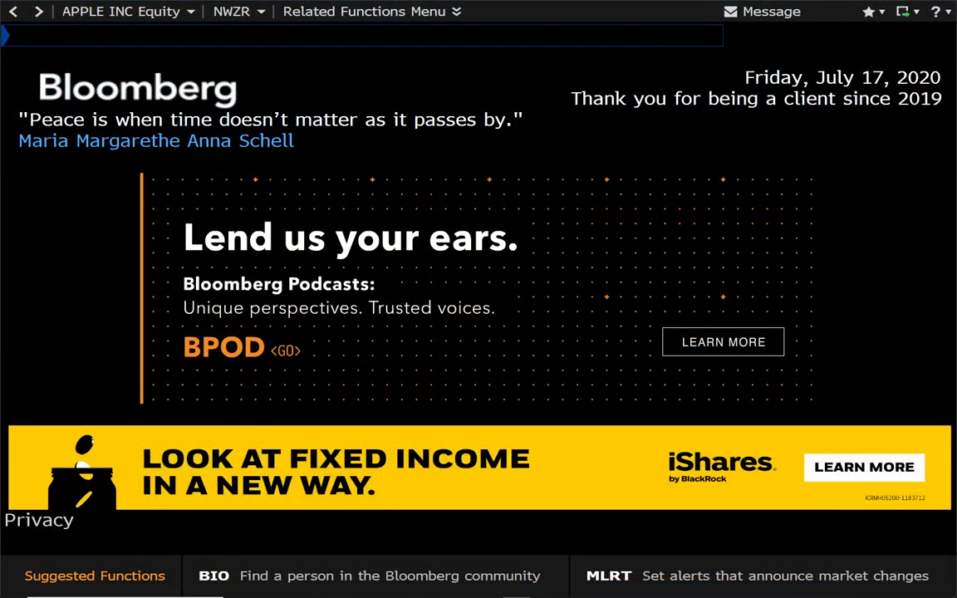
Open World Equity Indices (WEI), then Apple's BQ quote screen.
click(236, 37)
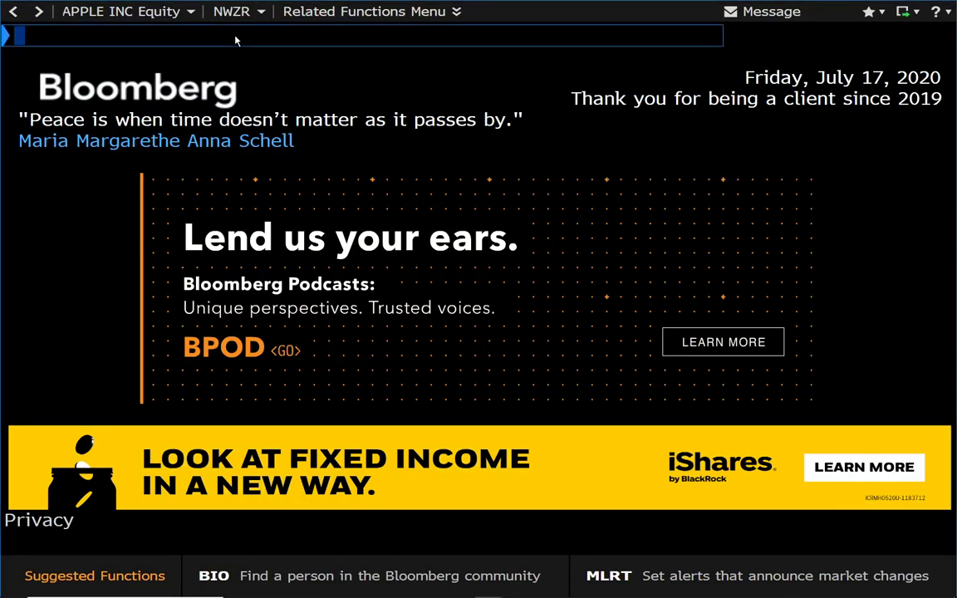
text(WEI)
key(Return)
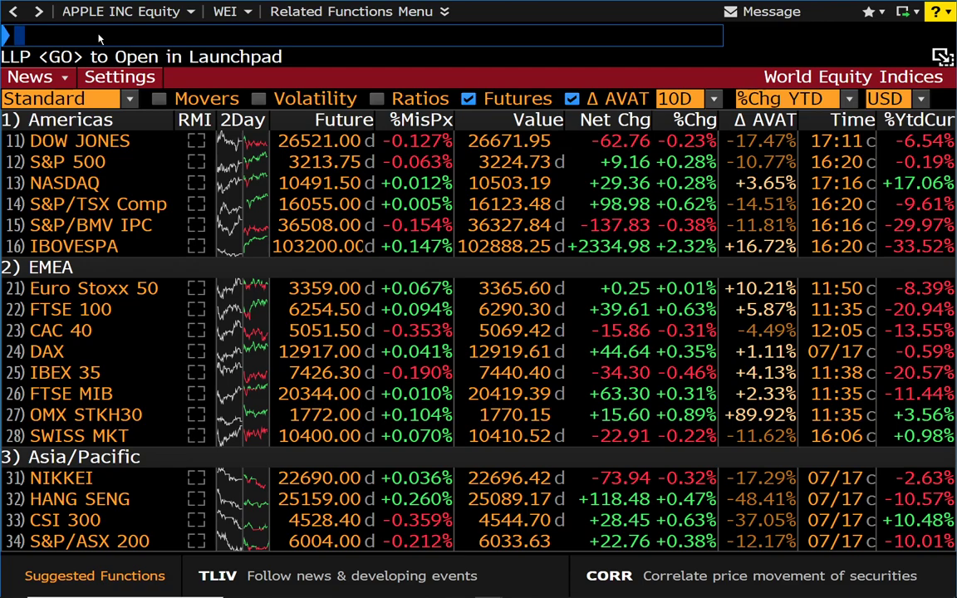
text(BQ)
key(Return)
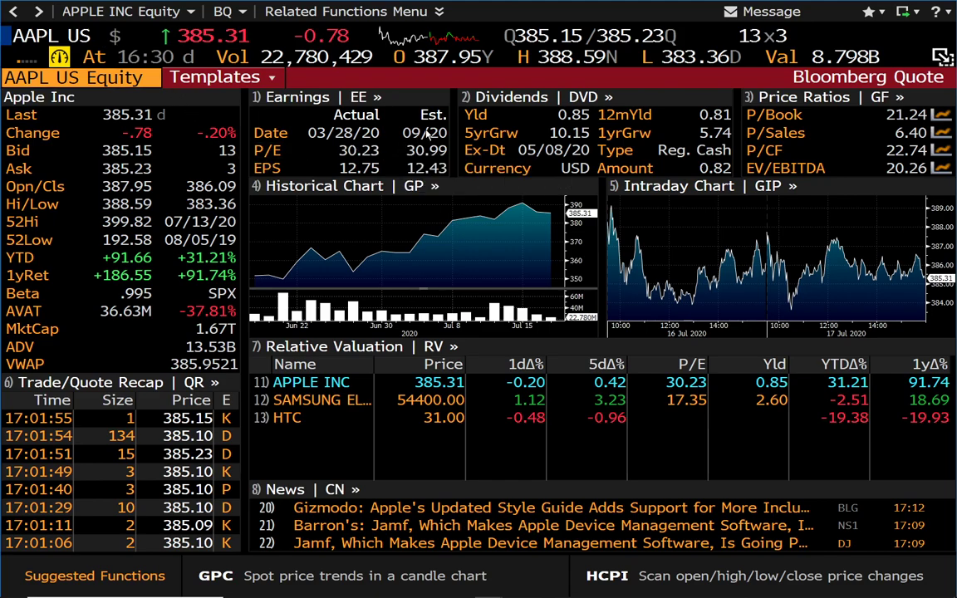
Send the Apple quote screen into Launchpad with LLP.
click(46, 36)
text(LLP)
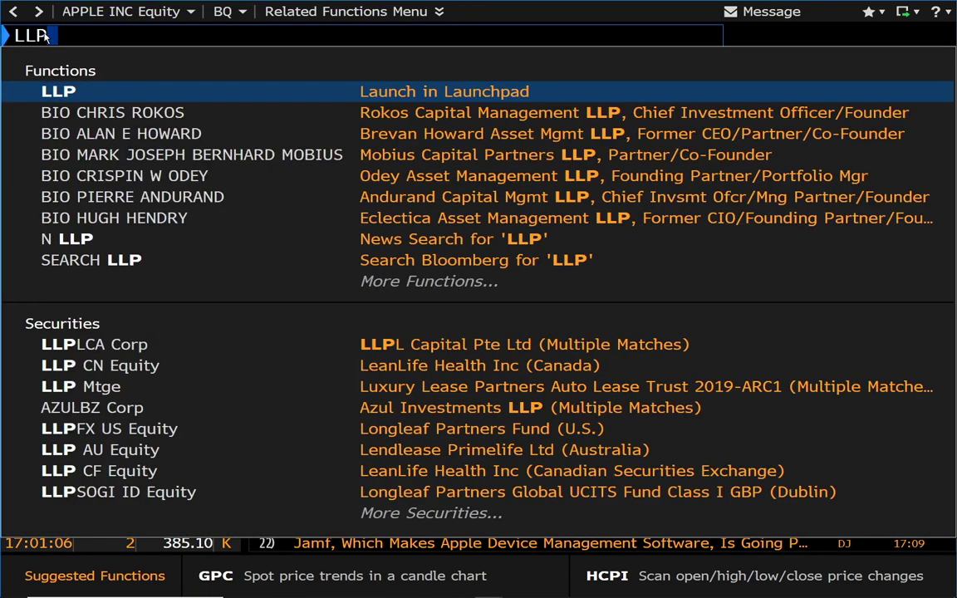
key(Return)
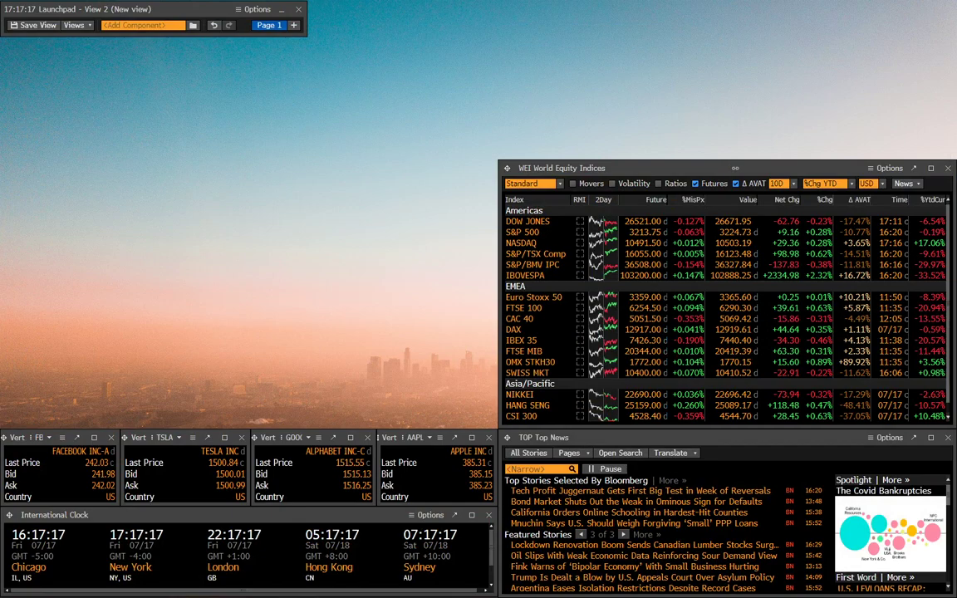
Move the Quote window to the left edge and resize it to meet the indices panel.
drag(477, 158, 127, 159)
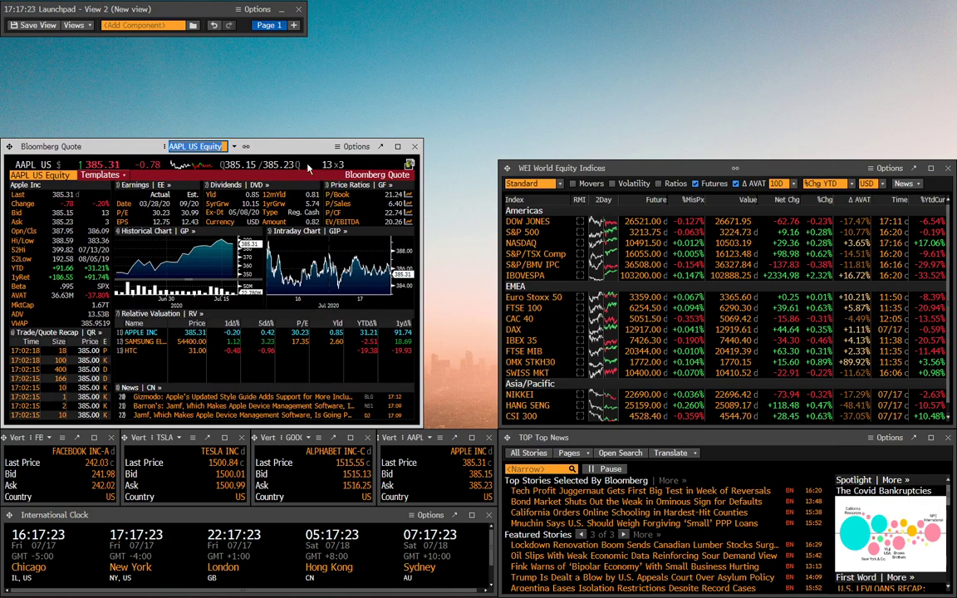
drag(288, 141, 289, 160)
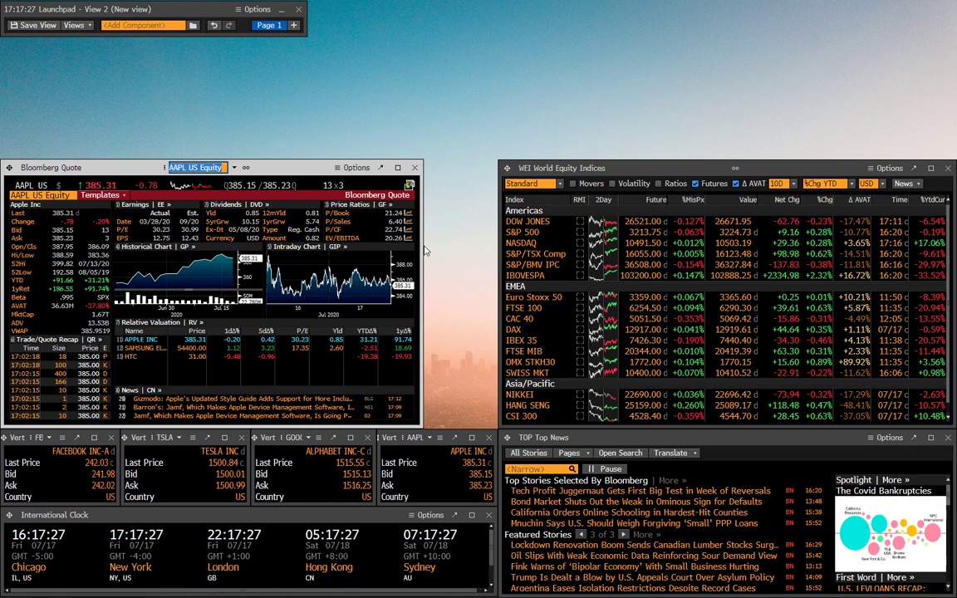
drag(423, 246, 496, 242)
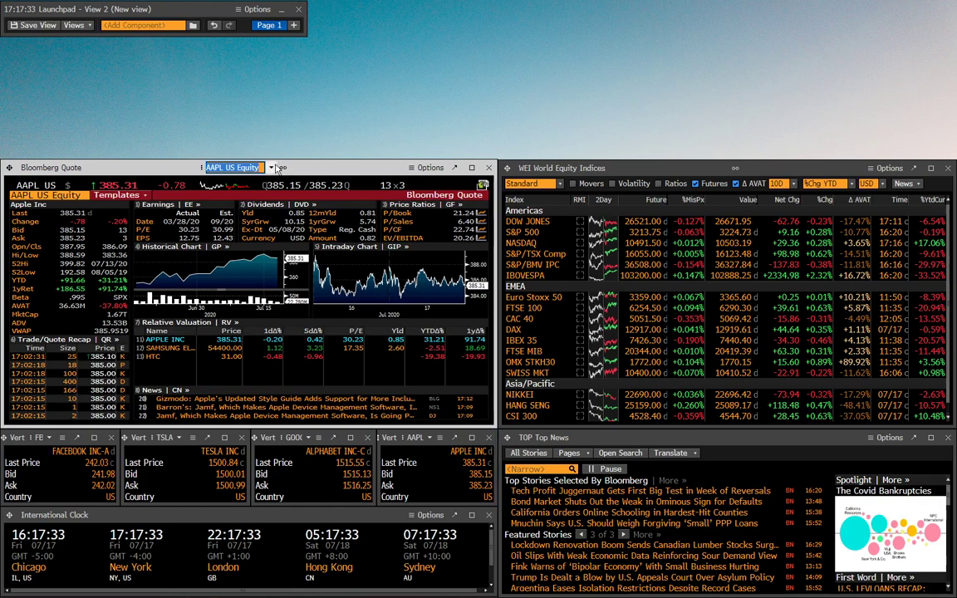
drag(301, 162, 261, 163)
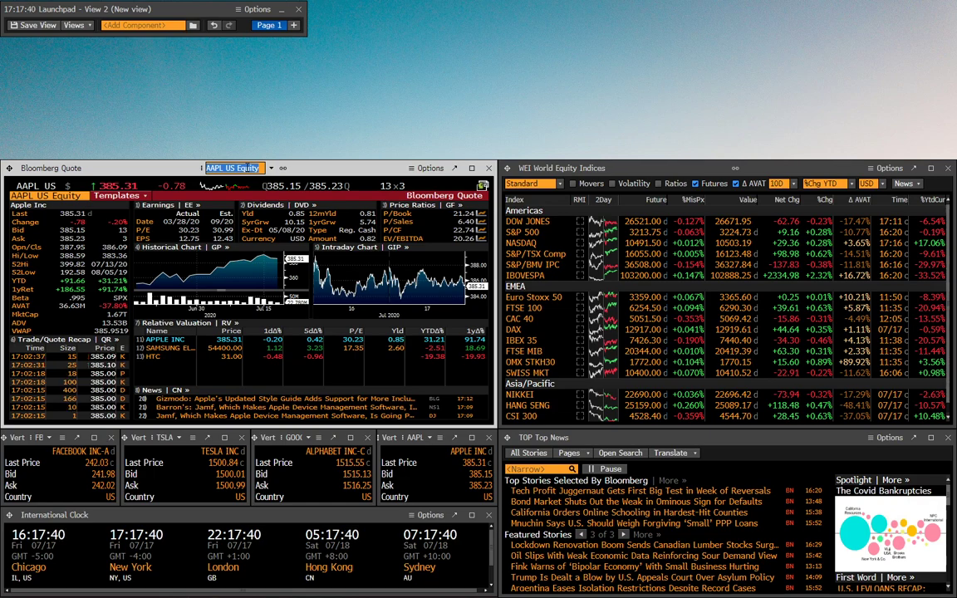
Switch the Quote panel's security to AA US Equity (Alcoa).
text(AA)
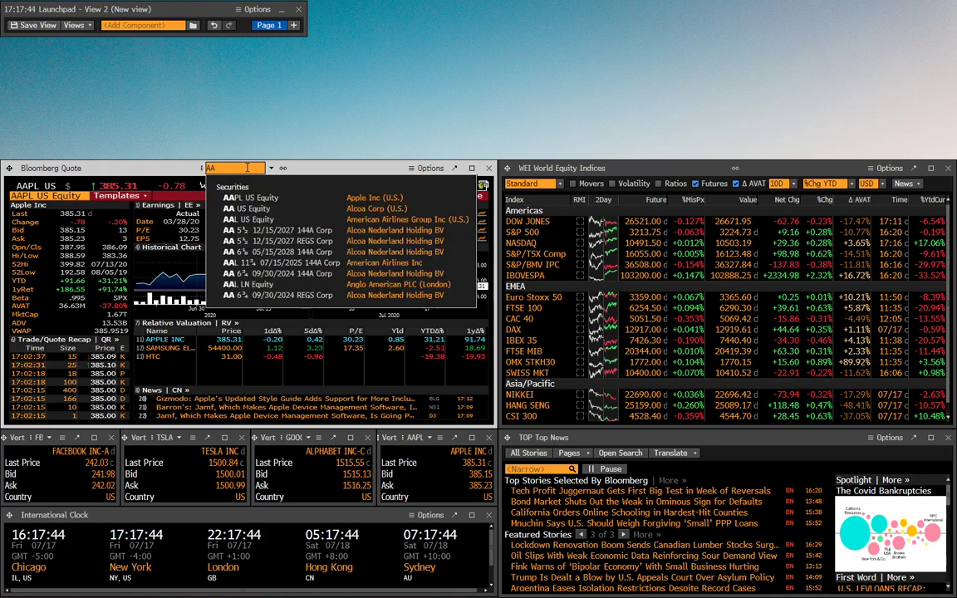
key(Down)
key(Return)
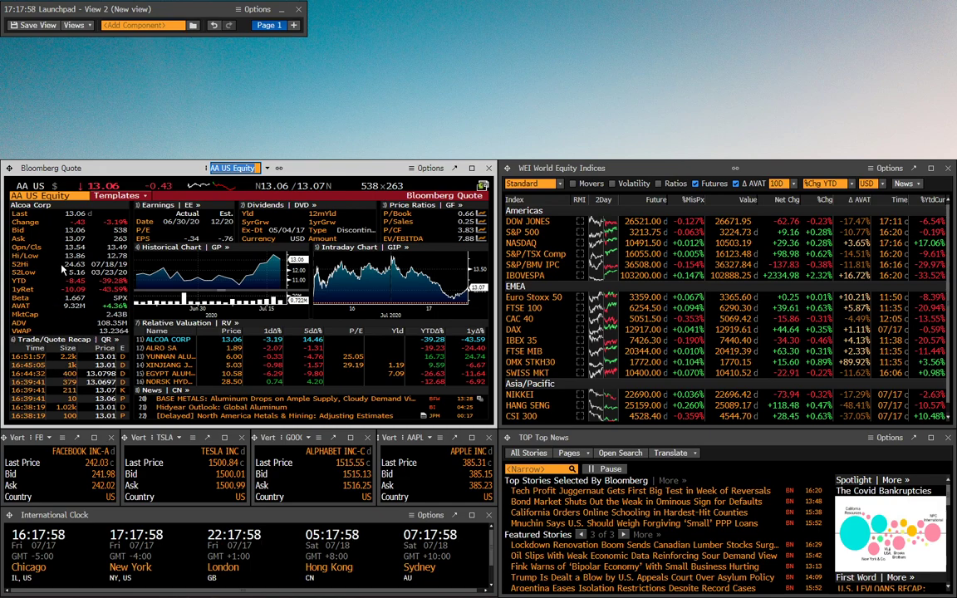
Add an IBM Graphic Dashboard, then shorten and narrow it into the top-right corner above the indices.
click(179, 115)
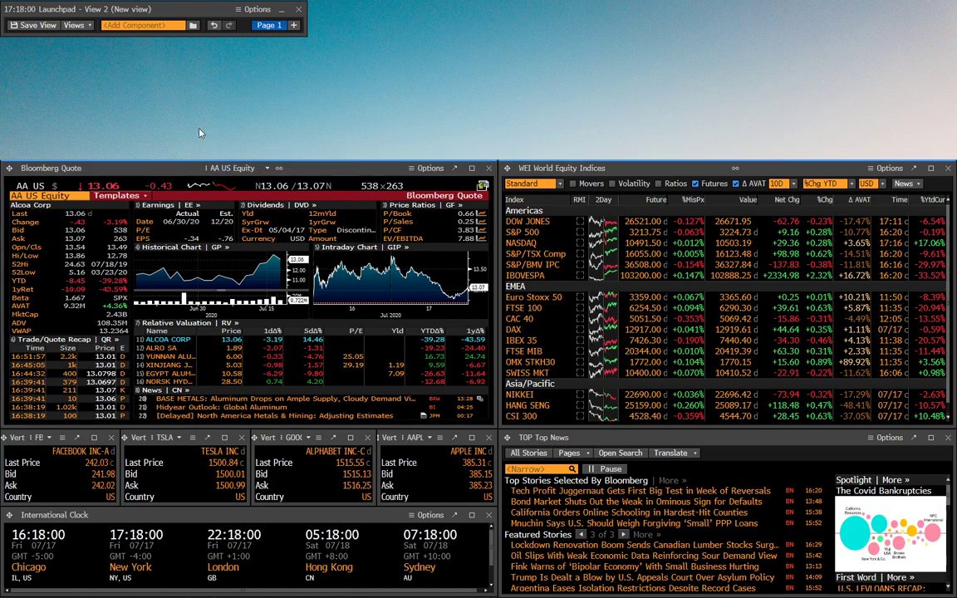
click(127, 24)
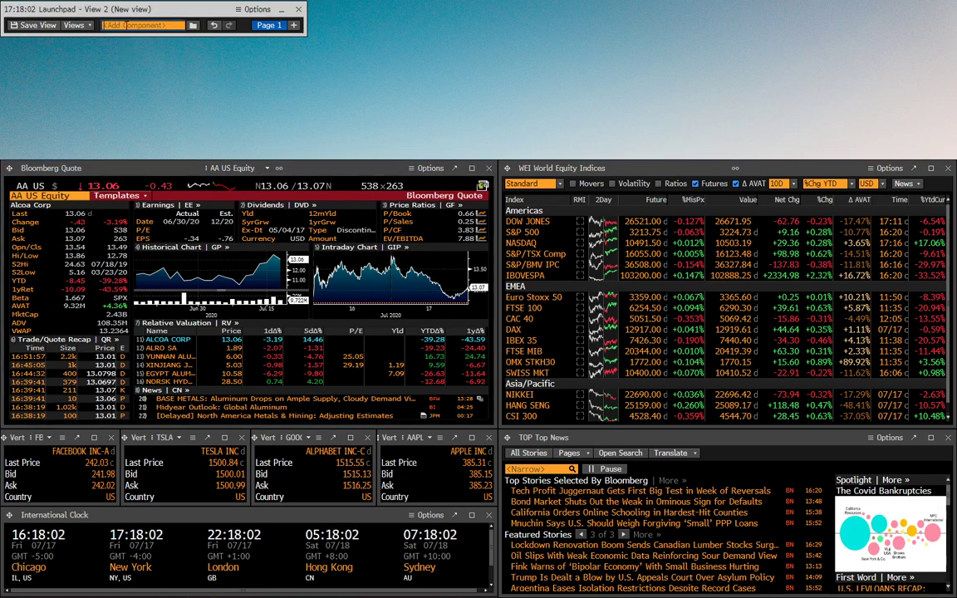
text(grap)
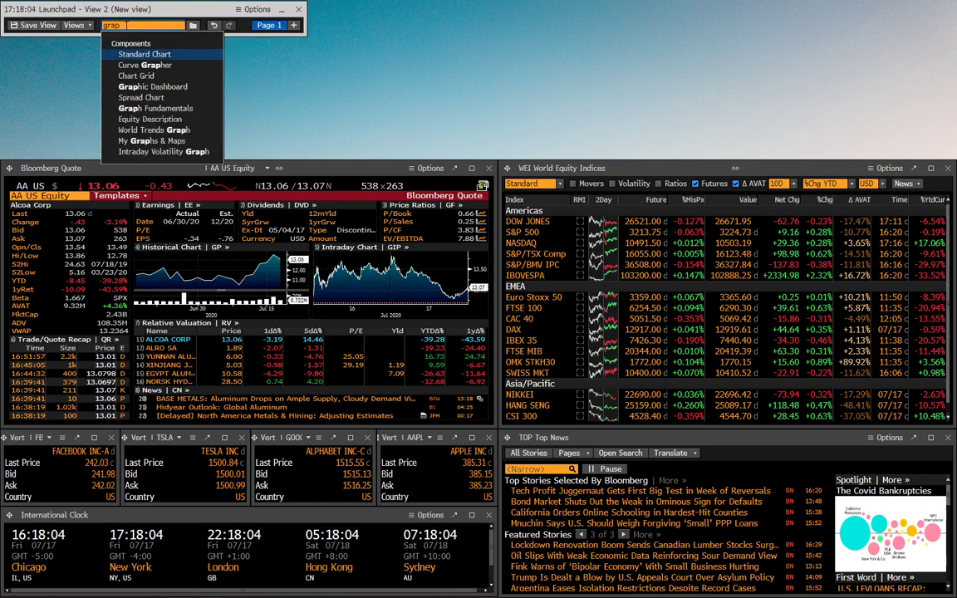
key(Down)
key(Down)
key(Down)
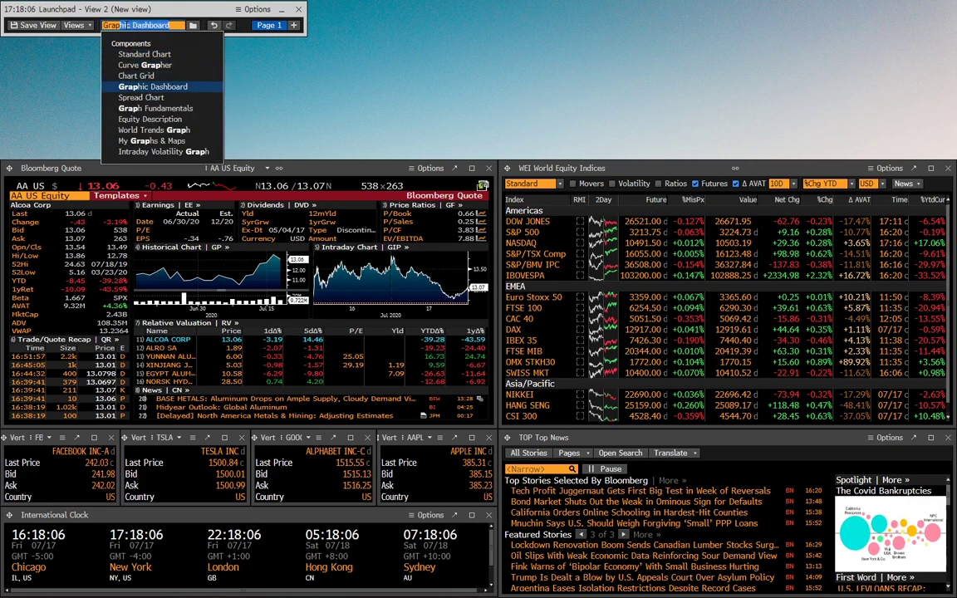
key(Return)
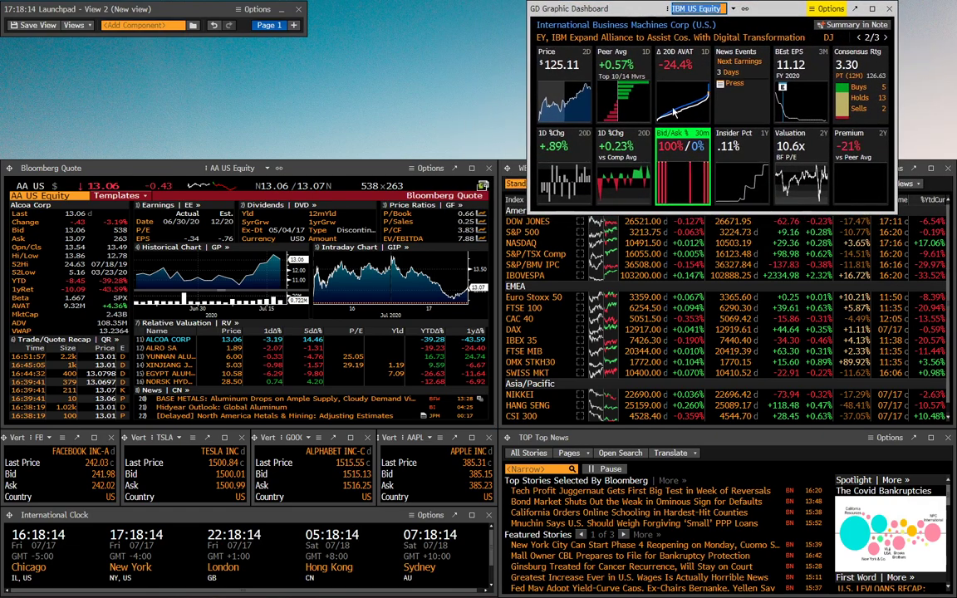
drag(677, 214, 677, 155)
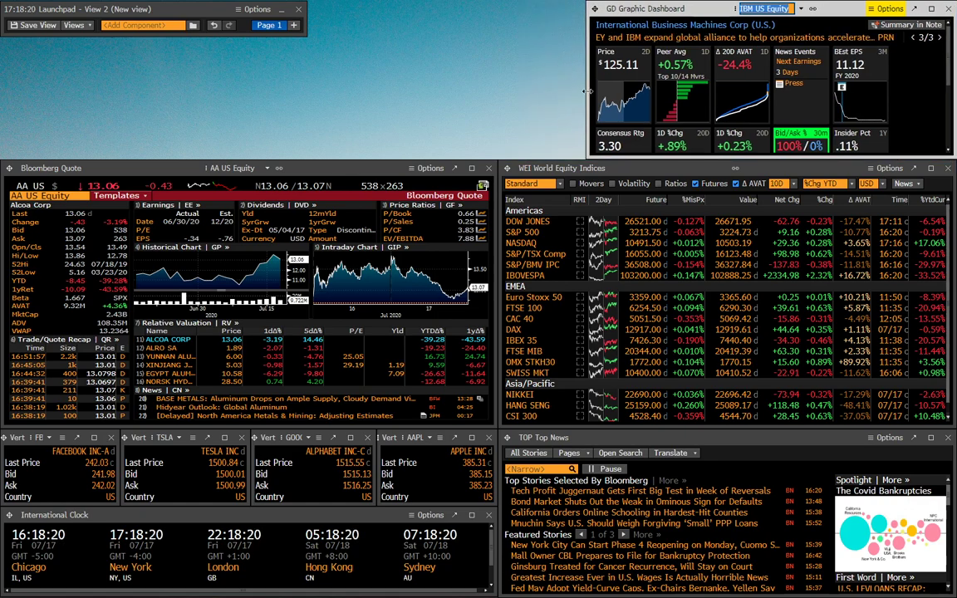
drag(587, 91, 636, 90)
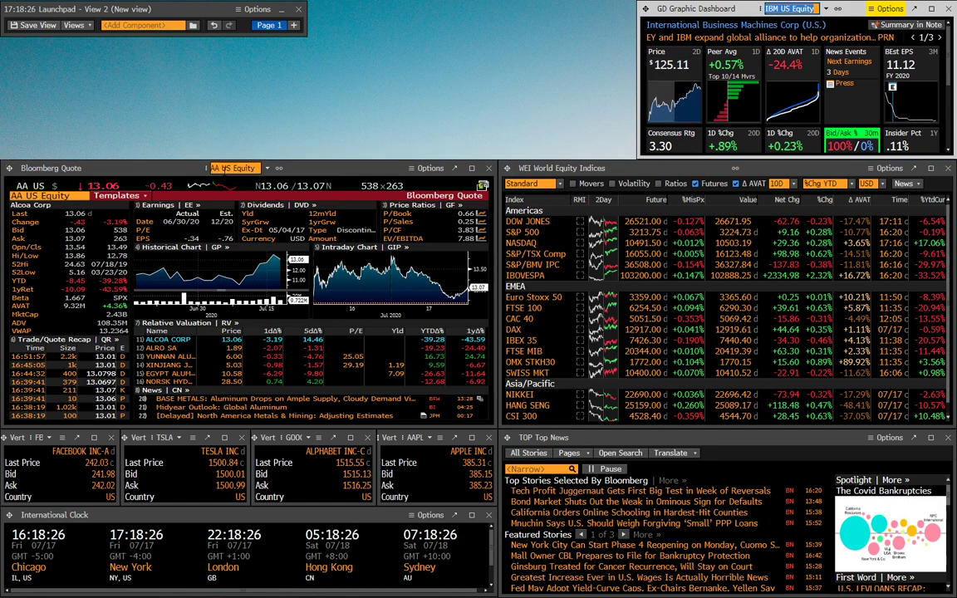
Replace IBM with AAL US Equity (American Airlines) in the Graphic Dashboard.
click(235, 168)
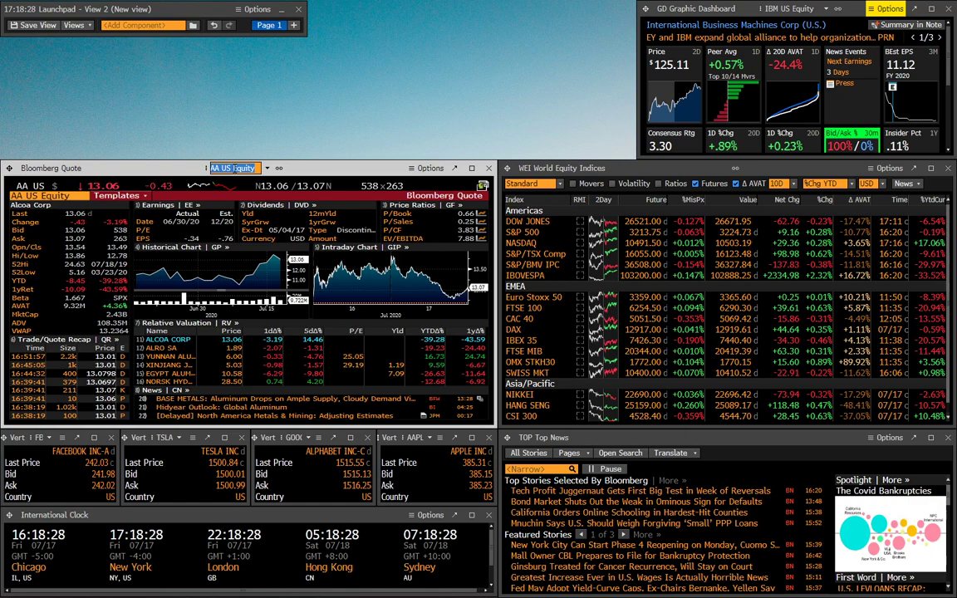
click(164, 437)
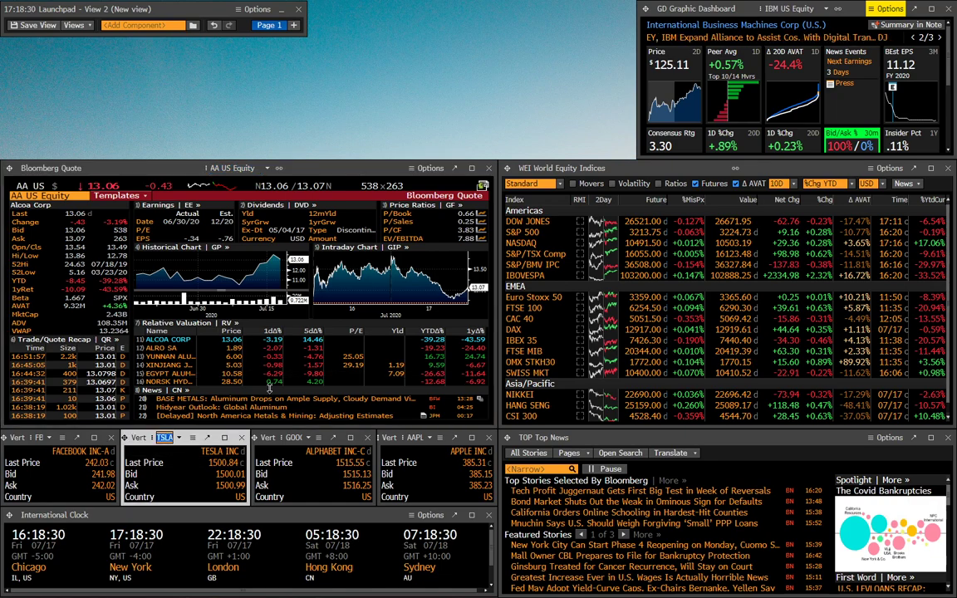
click(781, 12)
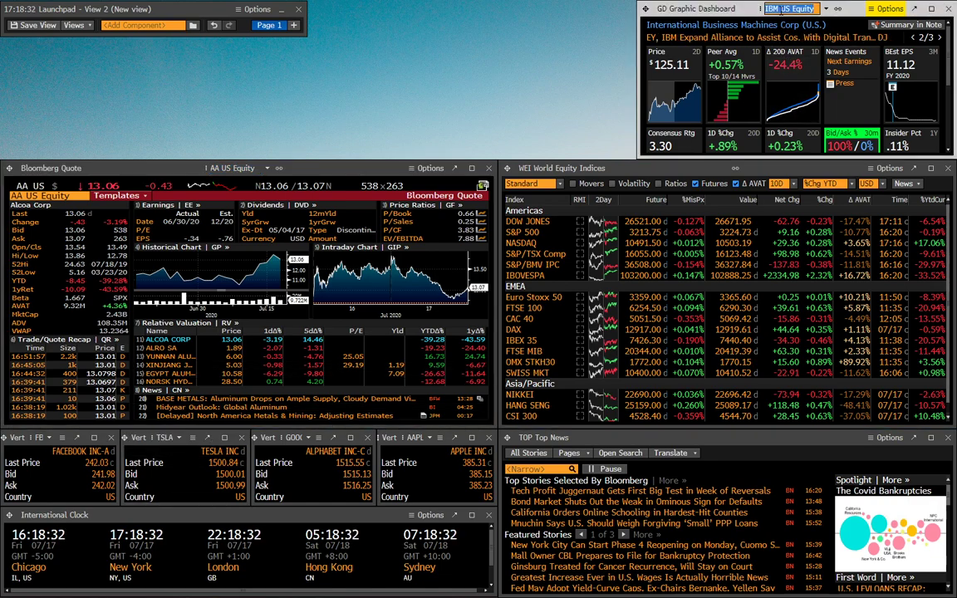
text(AAL)
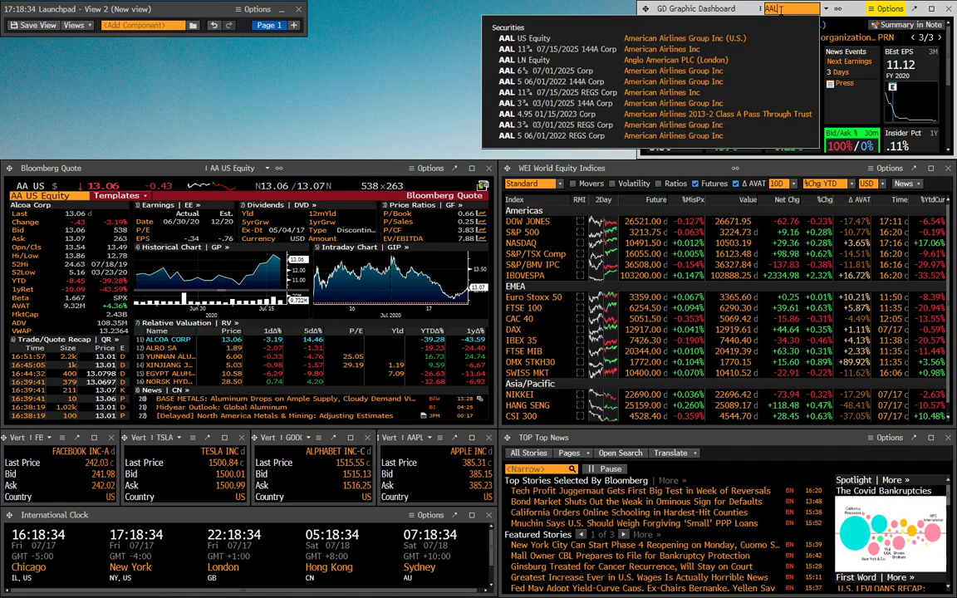
click(597, 41)
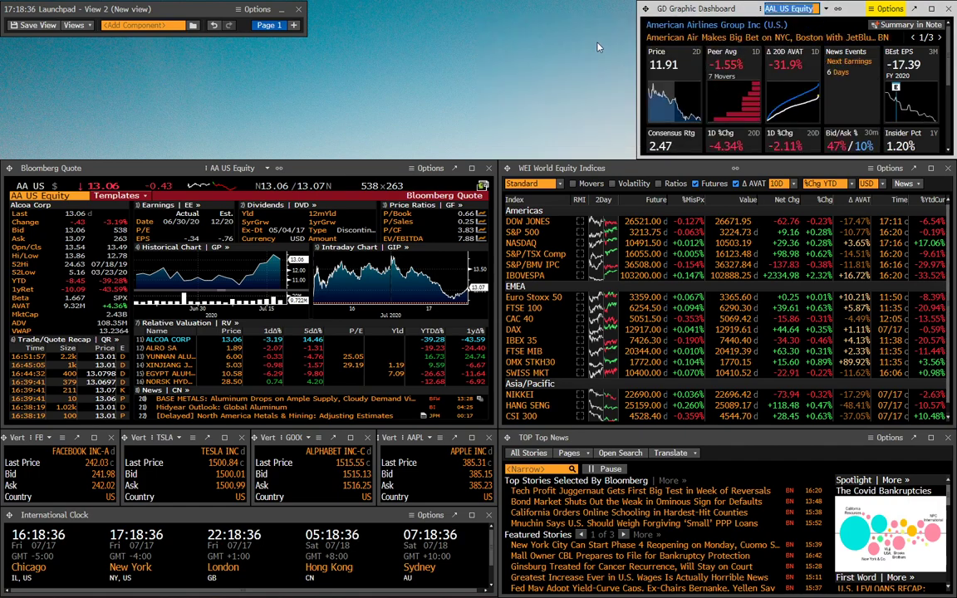
click(144, 26)
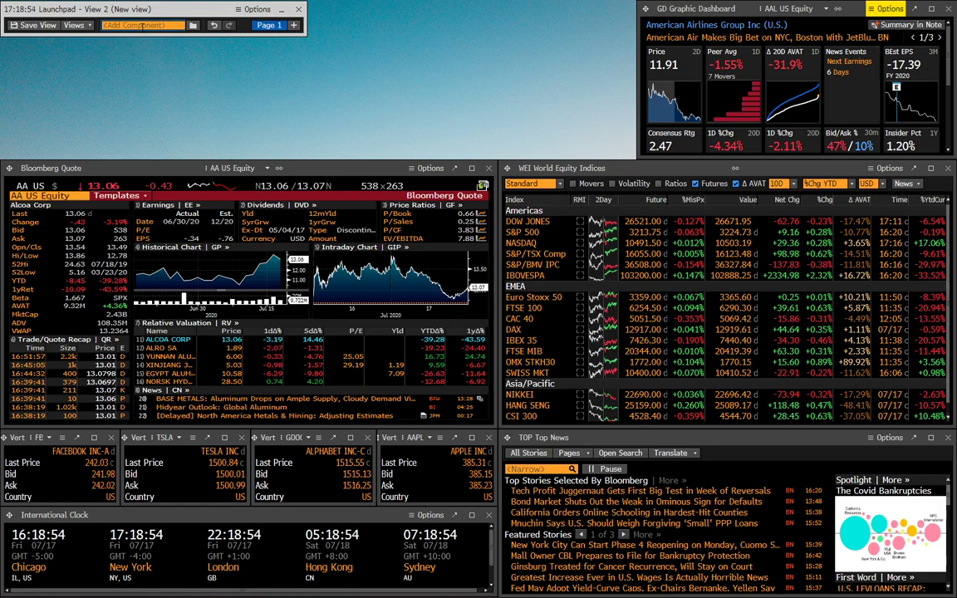
Add a topic-based News Feed component to the Launchpad using NH.
text(nh)
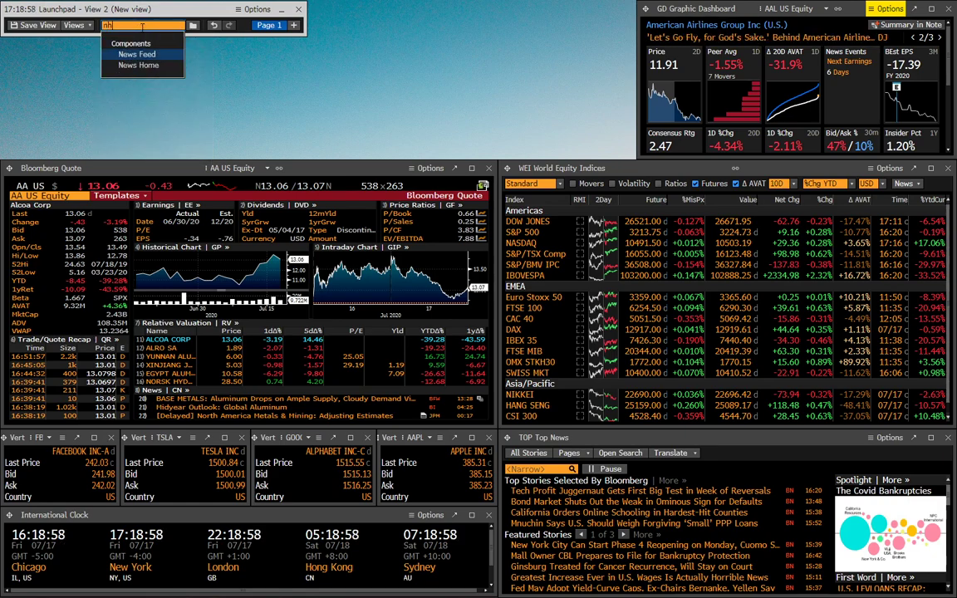
key(Escape)
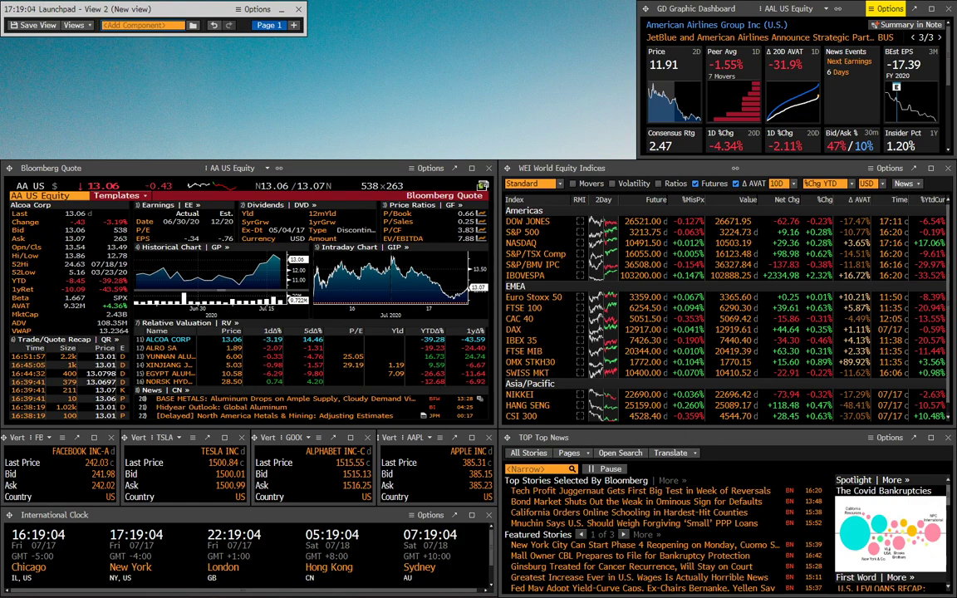
key(Return)
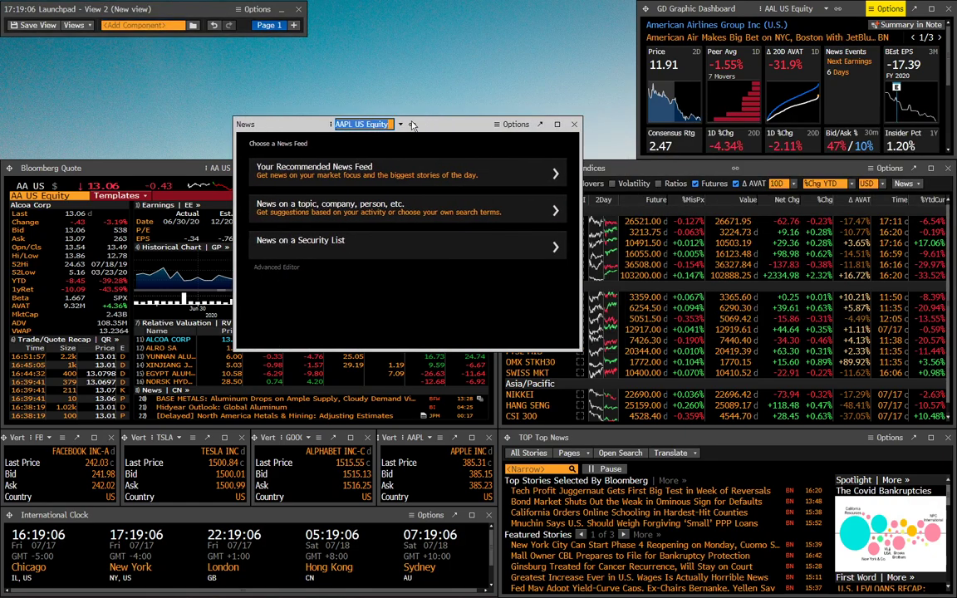
click(352, 200)
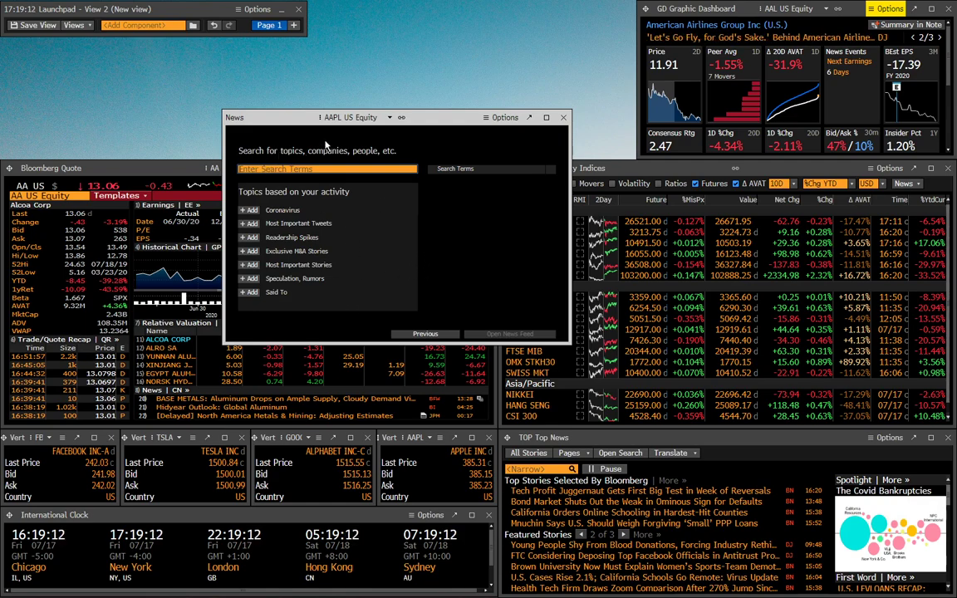
Set the news feed's security to SPX Index for S&P 500 Stock Market Moves headlines.
click(359, 119)
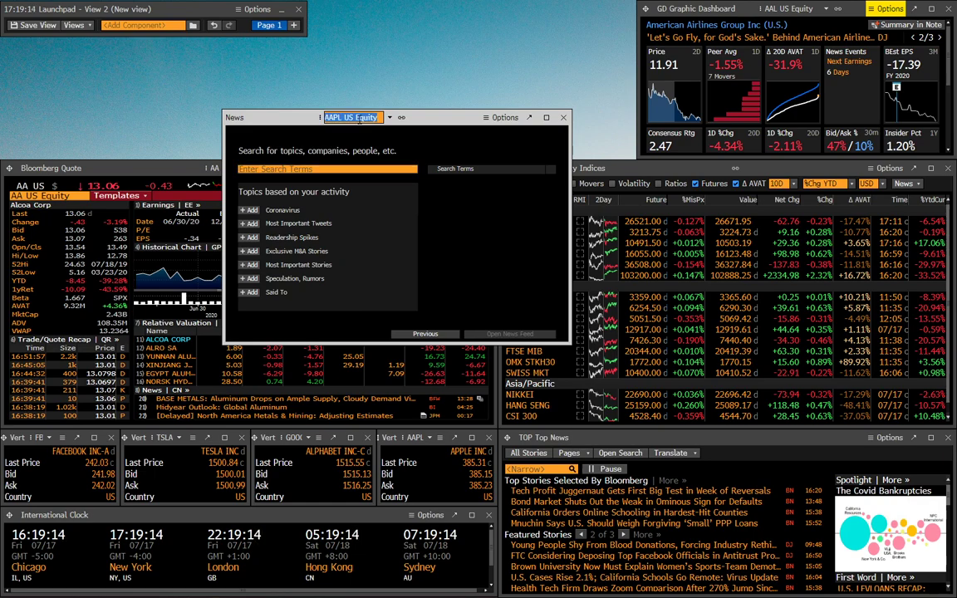
key(Escape)
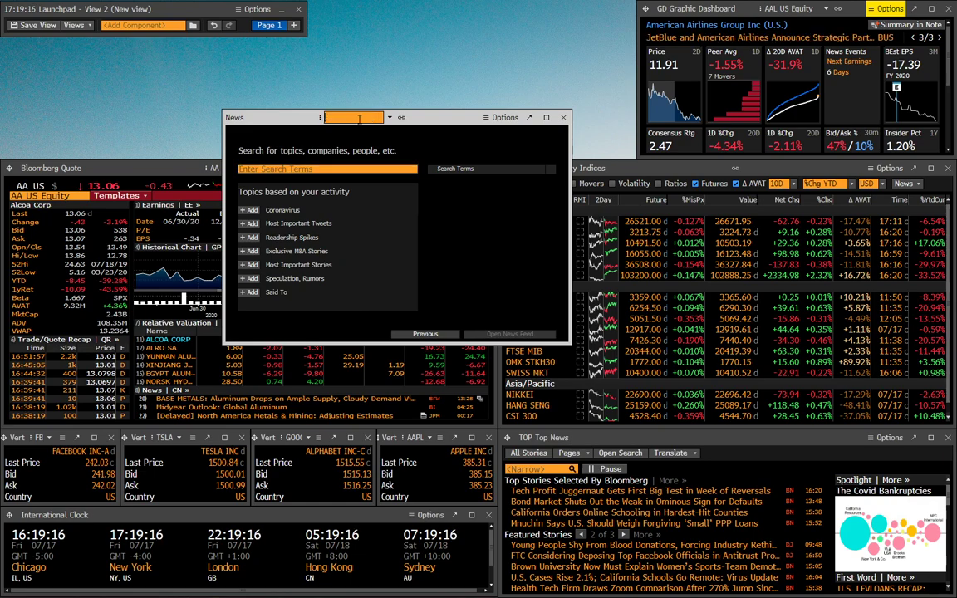
click(359, 119)
text(US)
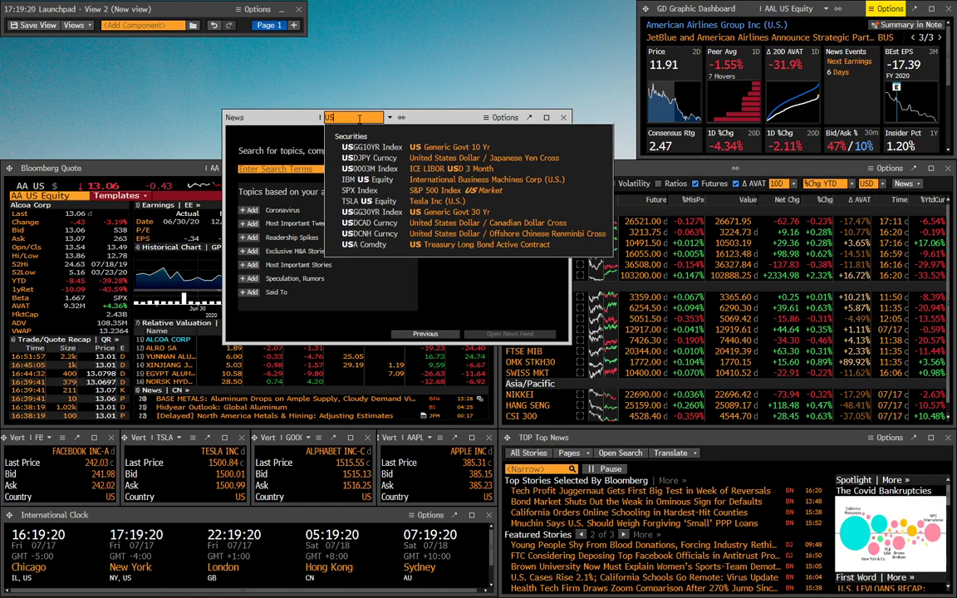
click(415, 193)
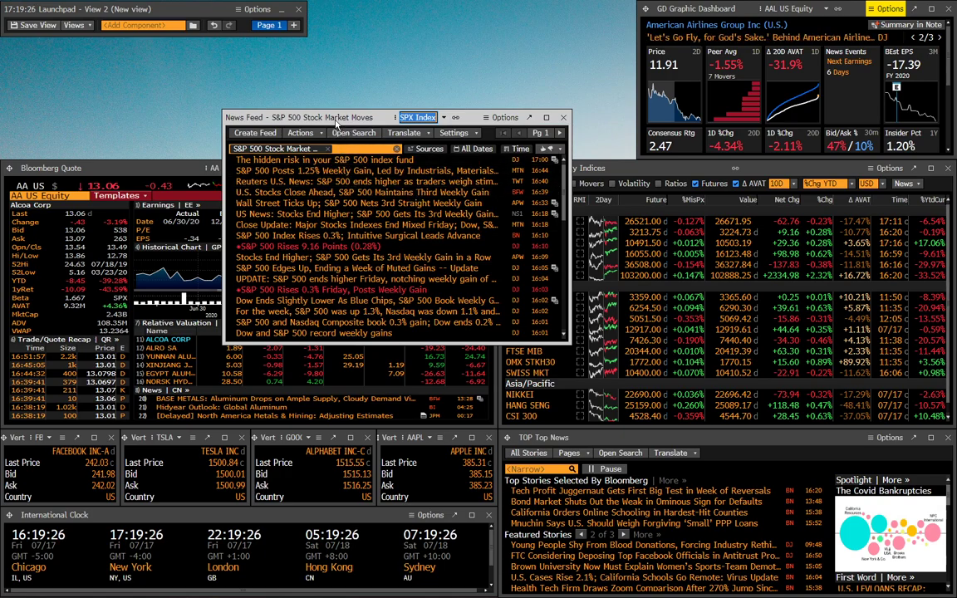
Drag the S&P 500 news feed to the upper-left corner, then make it shorter and narrower.
drag(336, 122, 114, 50)
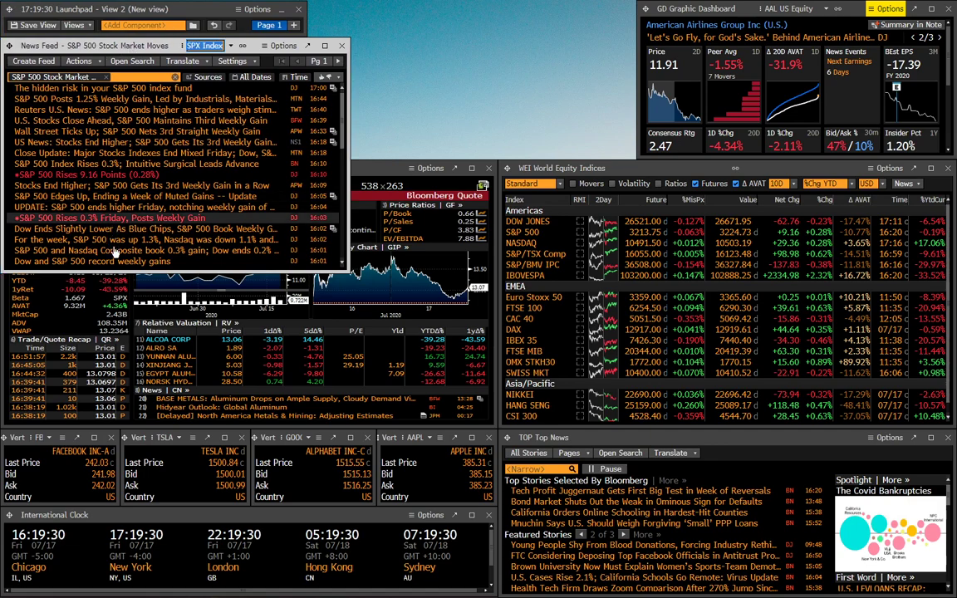
drag(105, 268, 102, 156)
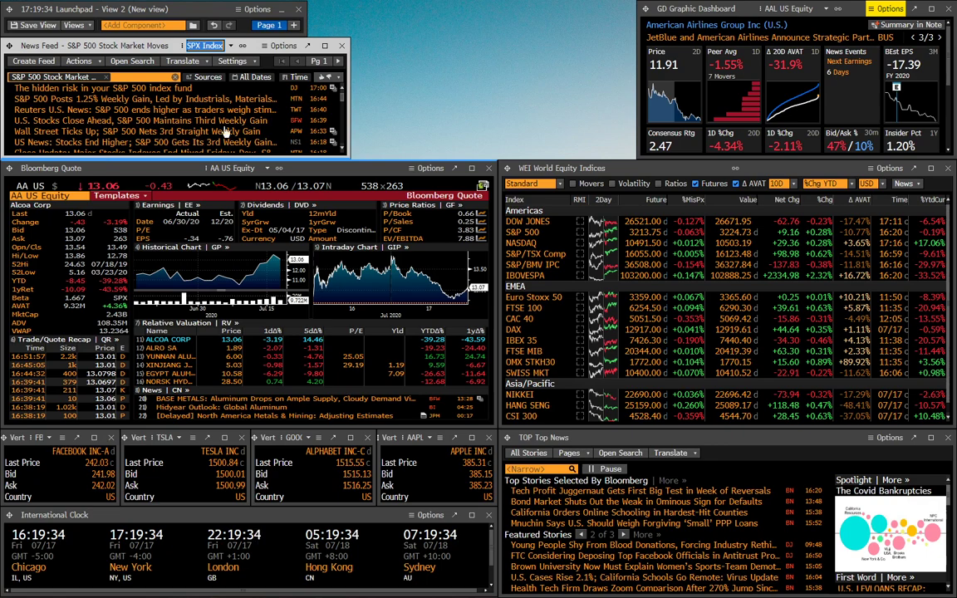
mouse_move(361, 117)
mouse_down()
mouse_move(409, 118)
mouse_move(320, 118)
mouse_move(351, 118)
mouse_up()
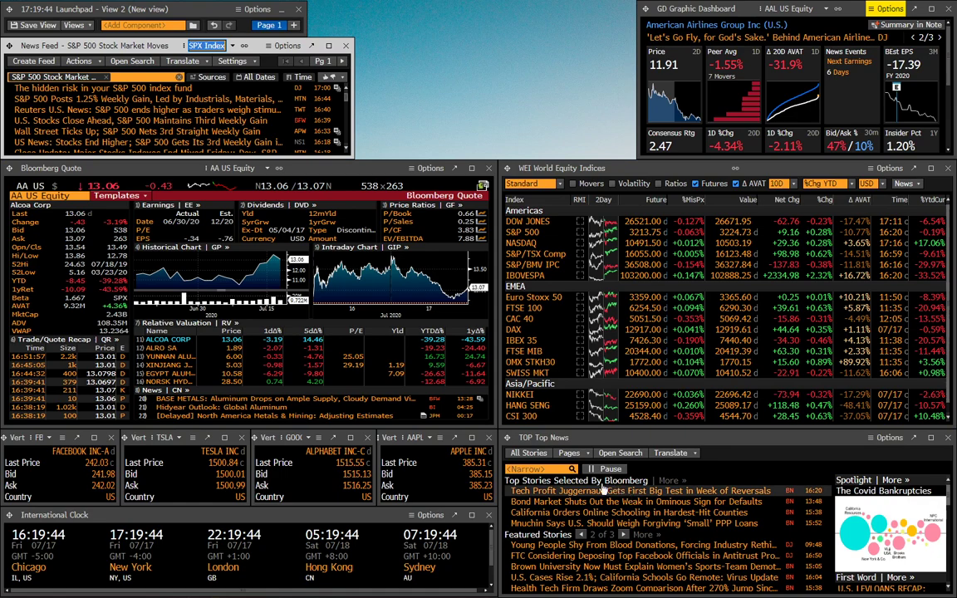
drag(353, 96, 306, 94)
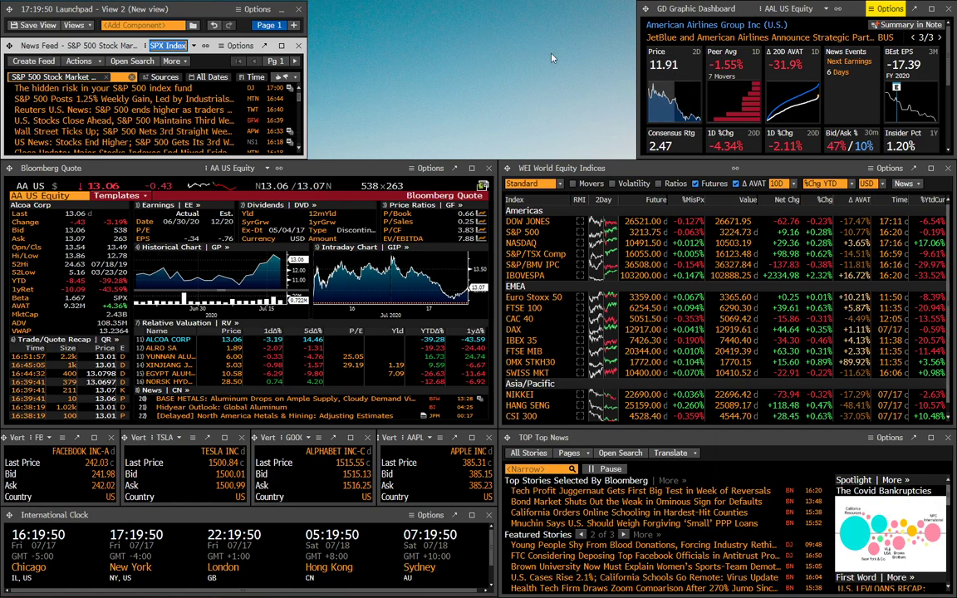
Open the IGPO Intraday Bar Chart for AAPL US Equity from the INTR suggestions.
click(131, 25)
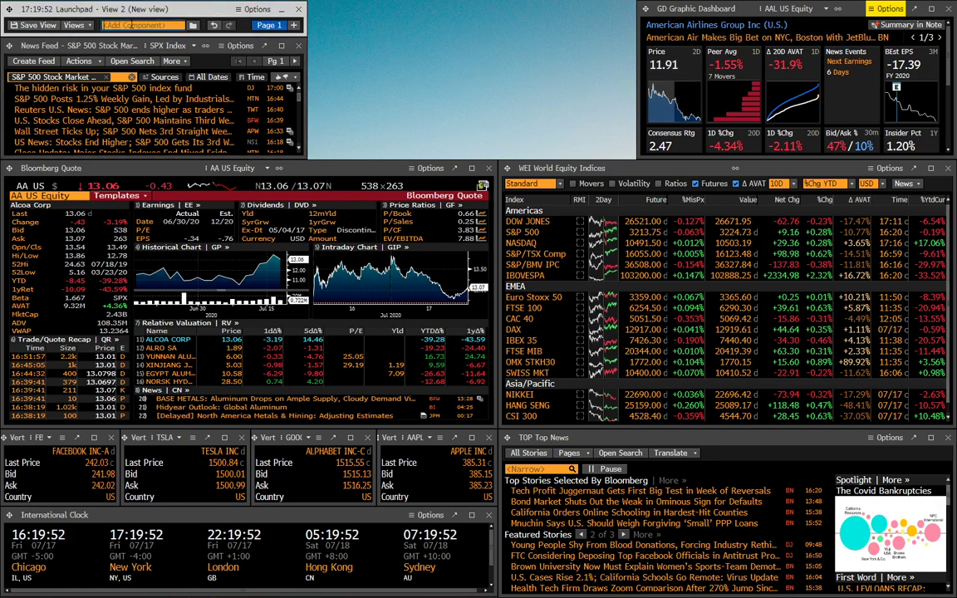
text(Intr)
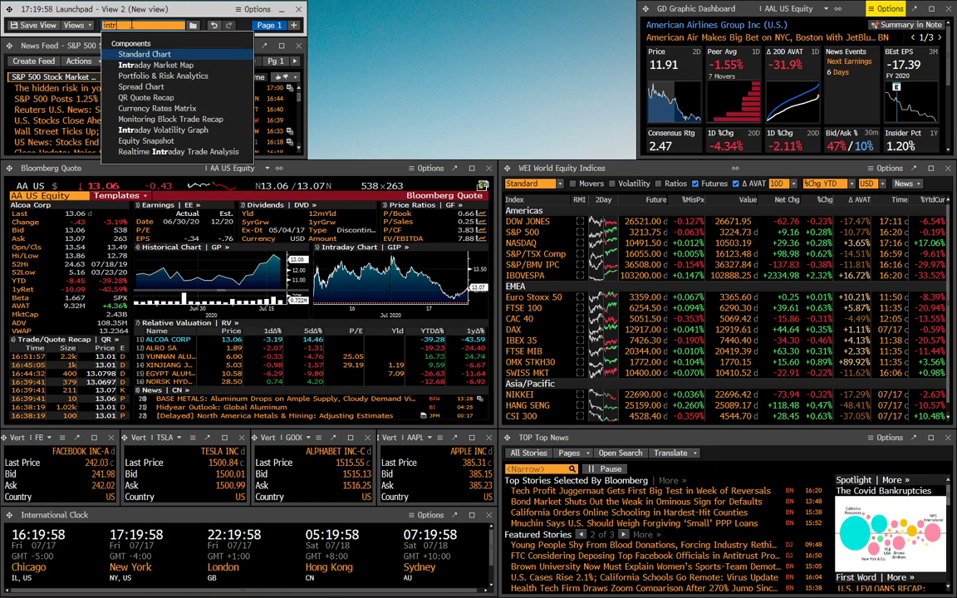
key(BackSpace)
key(BackSpace)
key(BackSpace)
key(BackSpace)
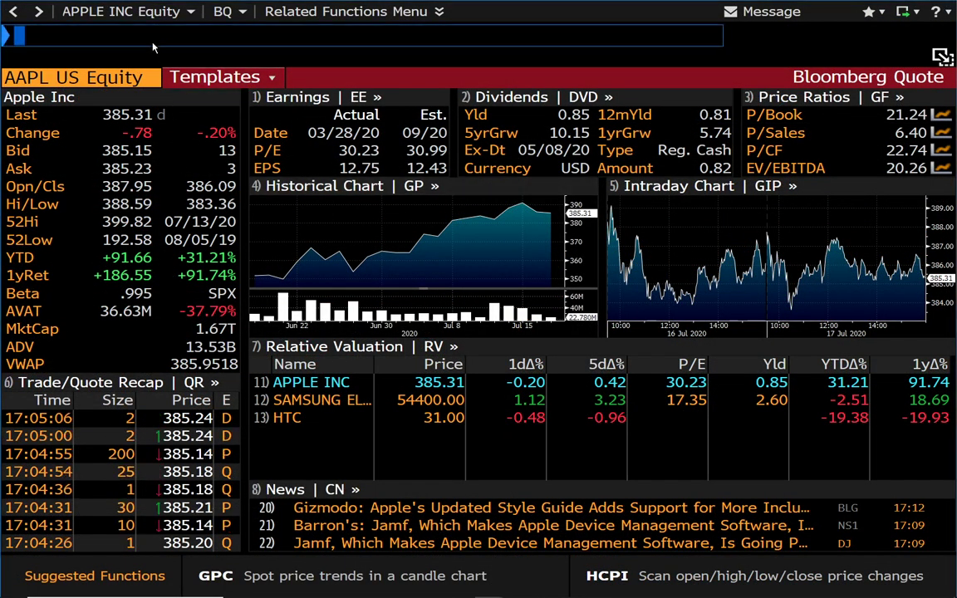
text(IN)
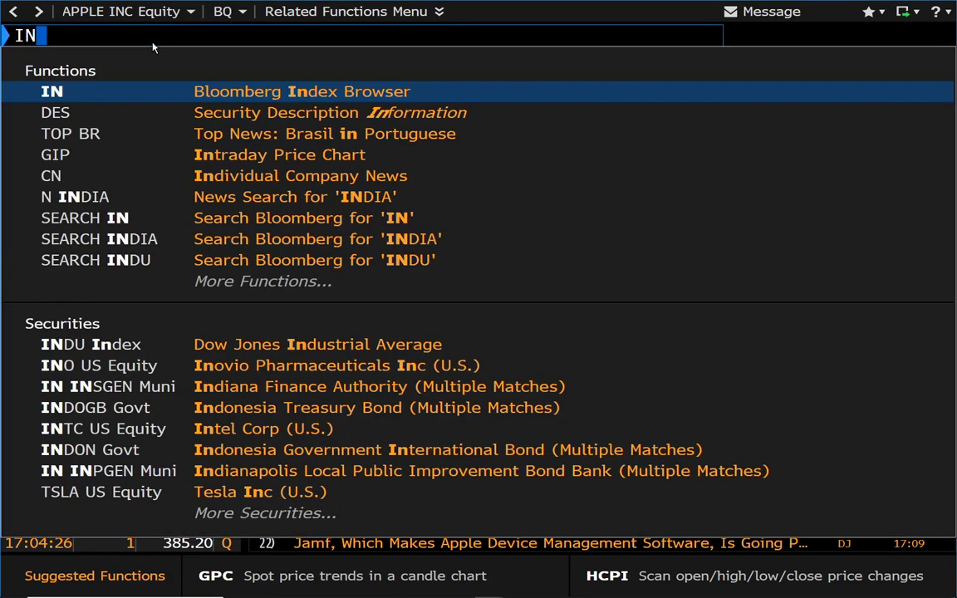
text(RT)
key(BackSpace)
key(BackSpace)
text(TR)
key(Down)
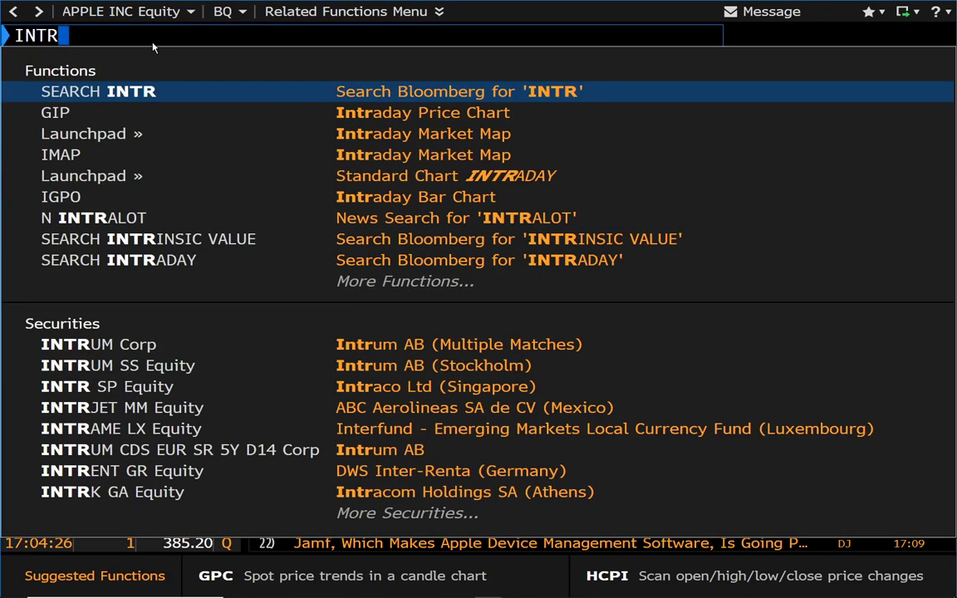
key(Down)
key(Down)
key(Down)
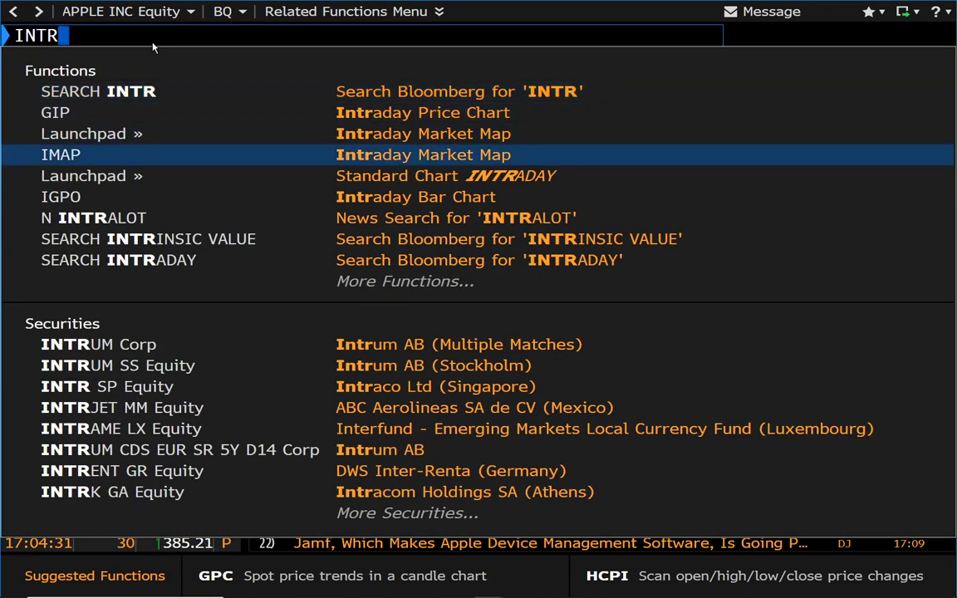
key(Down)
key(Down)
key(Return)
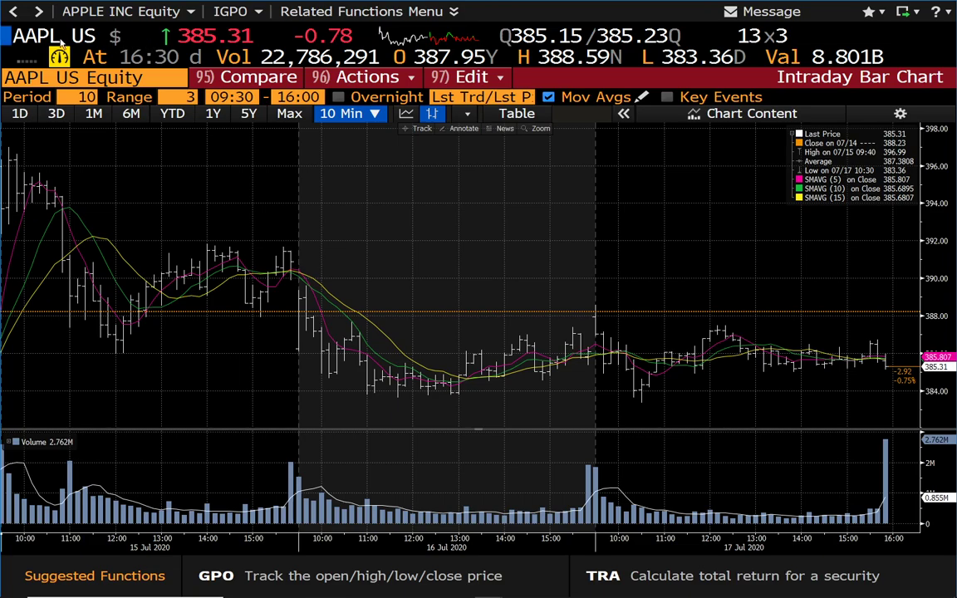
Launch the AAPL chart into the Launchpad with LLP, placed across the top and slightly shortened.
mouse_move(51, 41)
text(LLP)
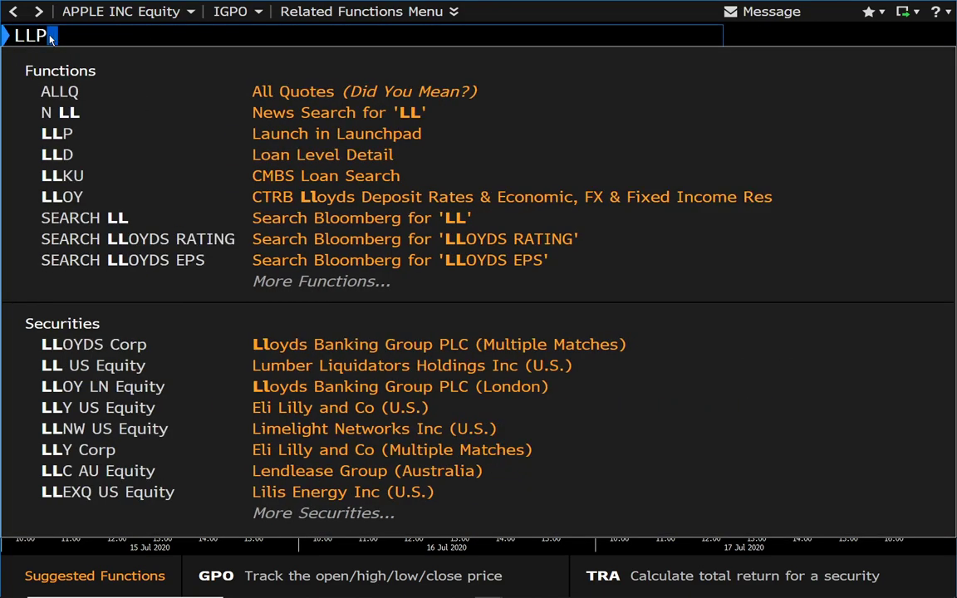
key(Return)
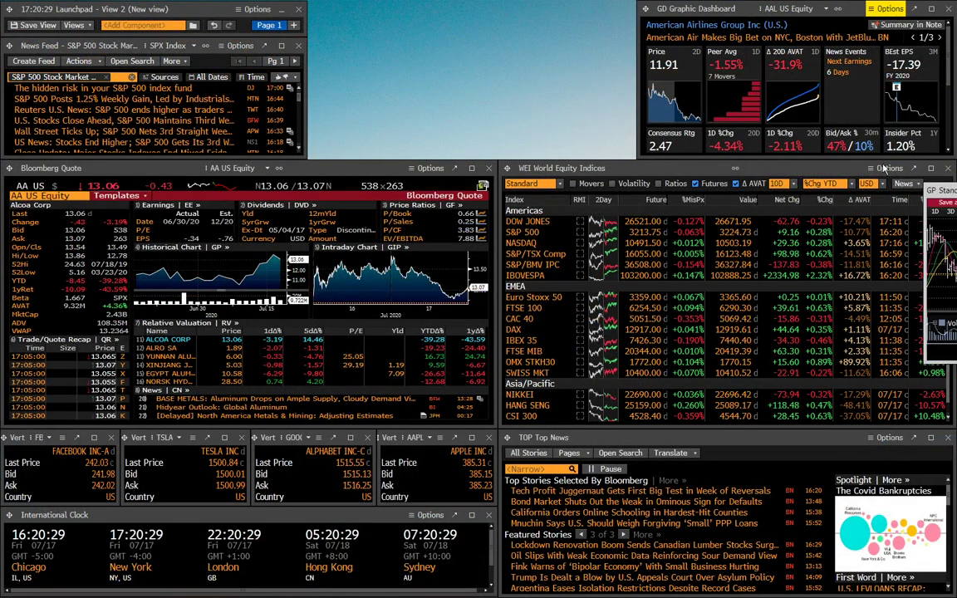
drag(525, 80, 385, 11)
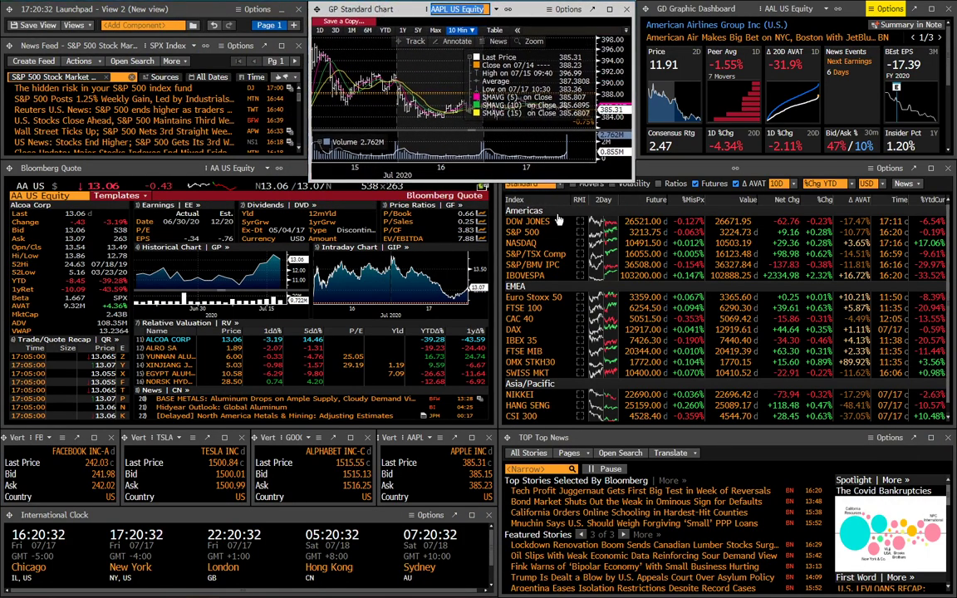
drag(556, 176, 556, 154)
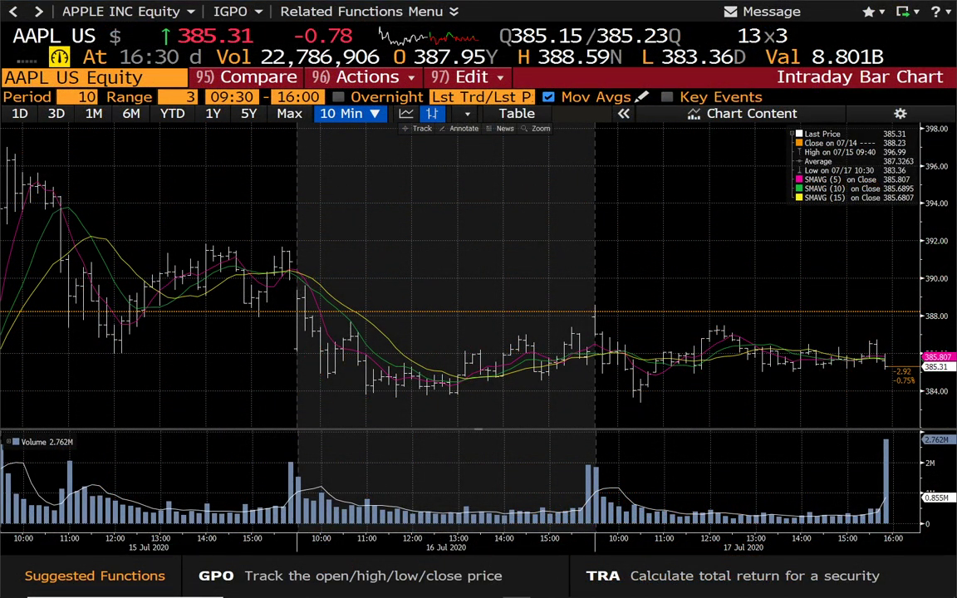
Run FA Financial Analysis for Apple in the main window.
text(FA)
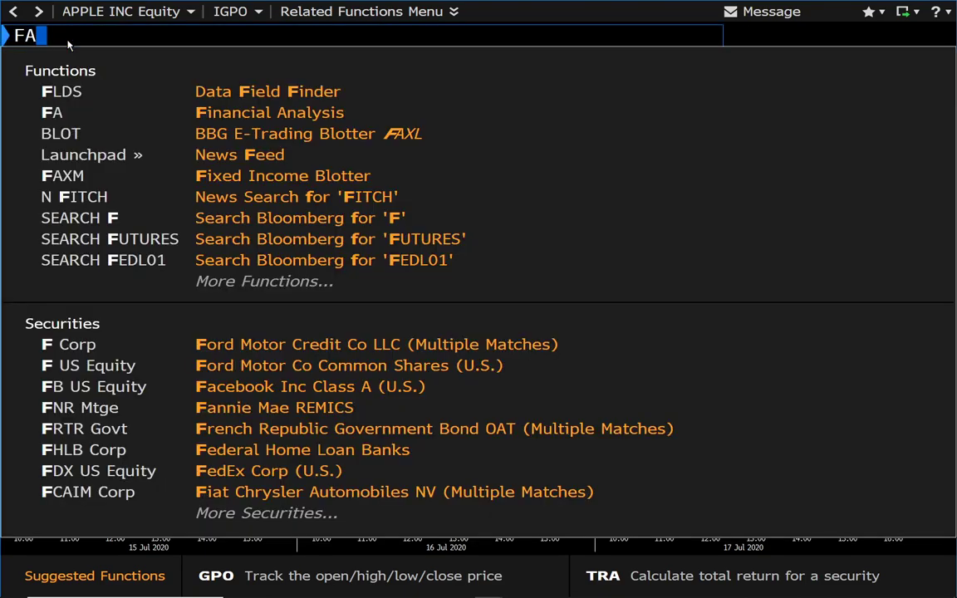
key(Return)
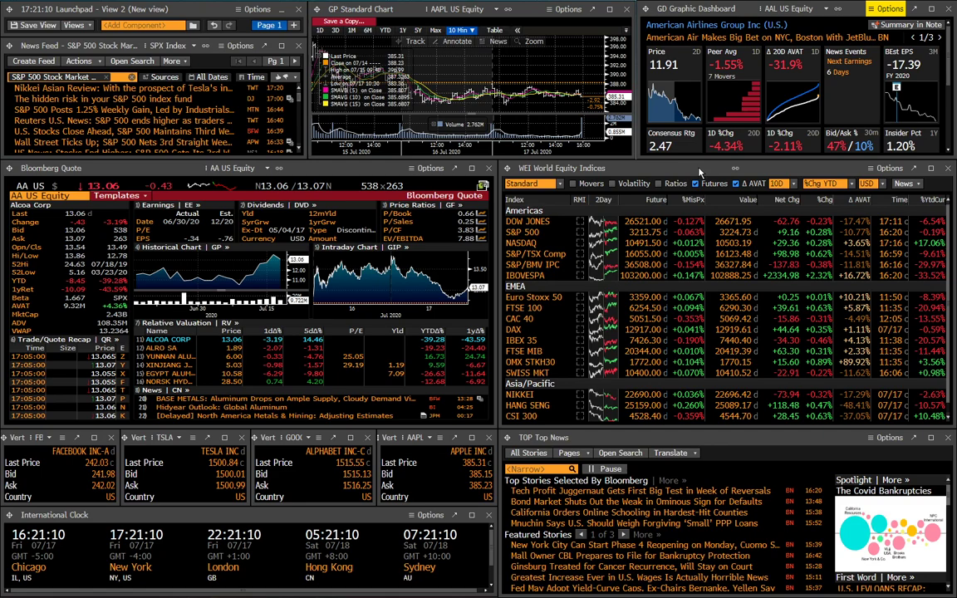
Save Launchpad View 2 as 'Daily View', confirming past the unsaved-components warning.
click(34, 25)
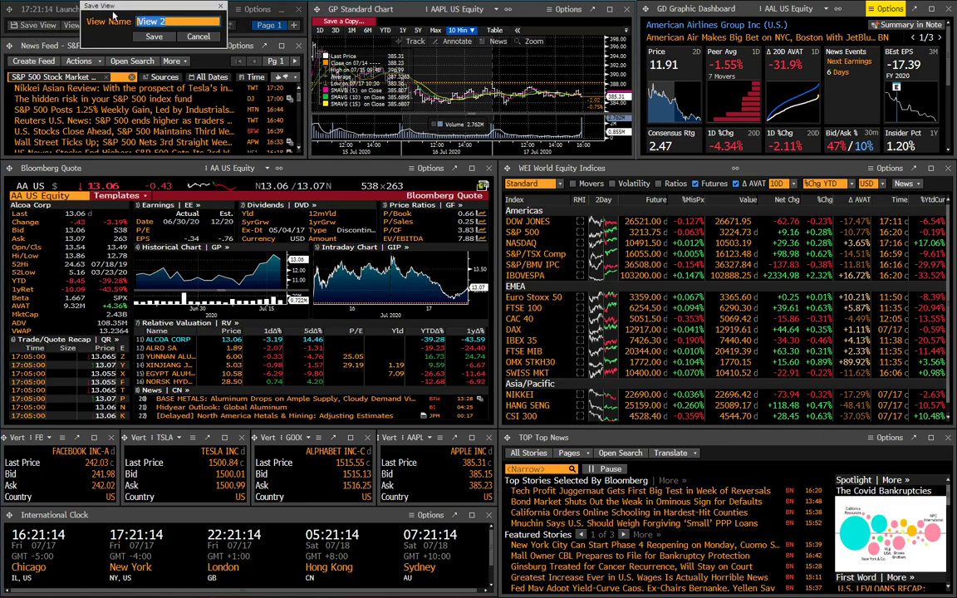
drag(122, 9, 216, 262)
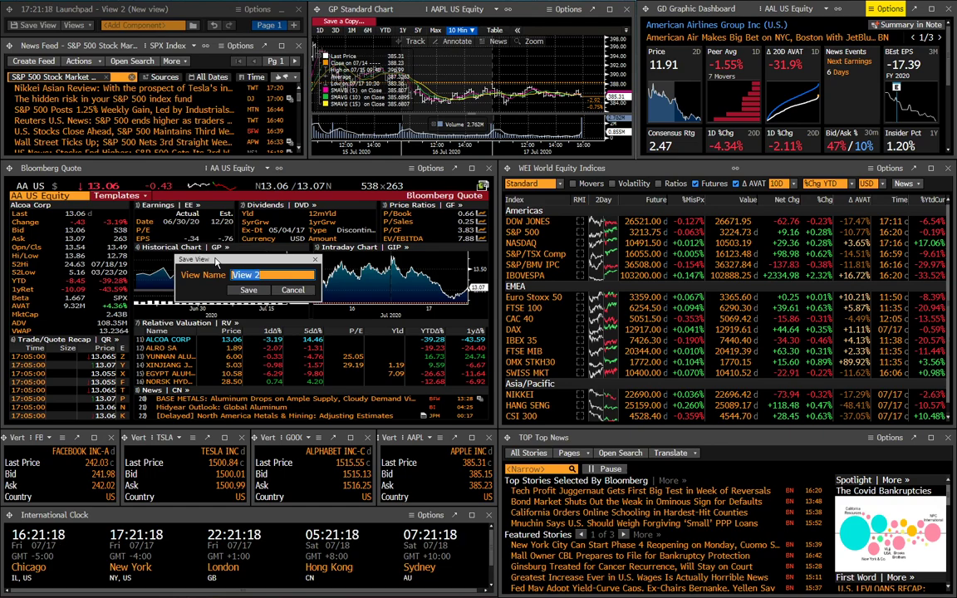
text(Daily Vie)
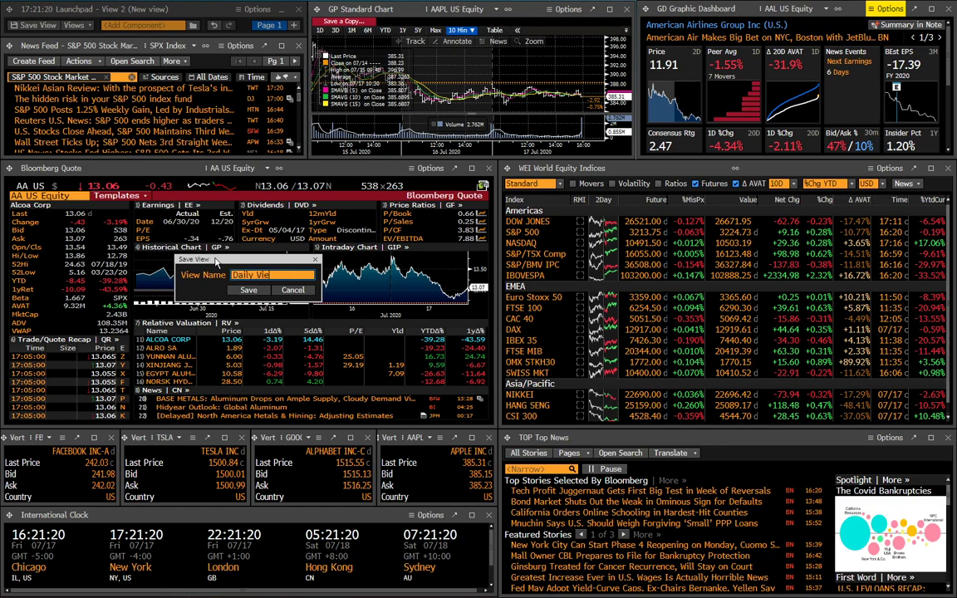
click(235, 290)
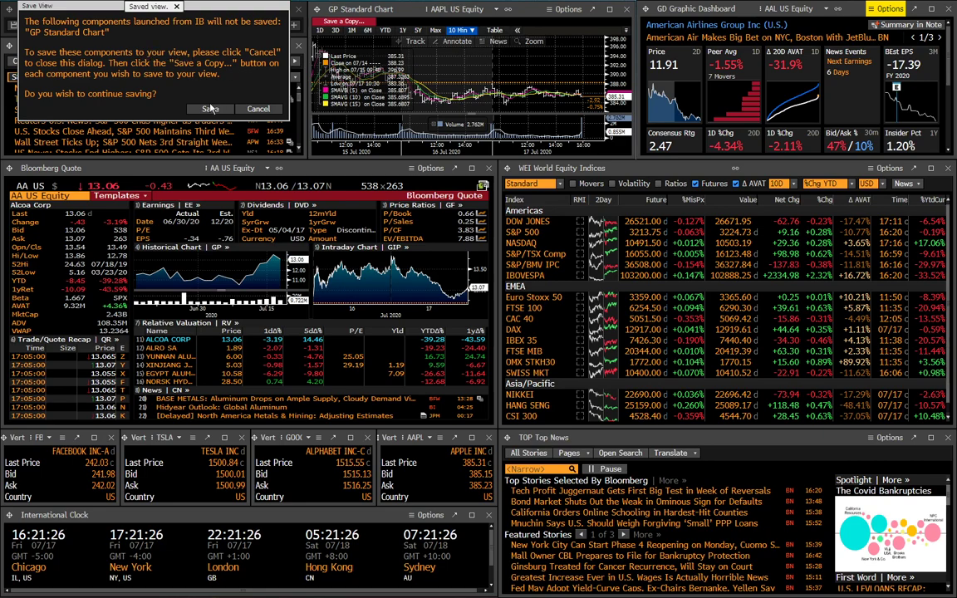
click(211, 109)
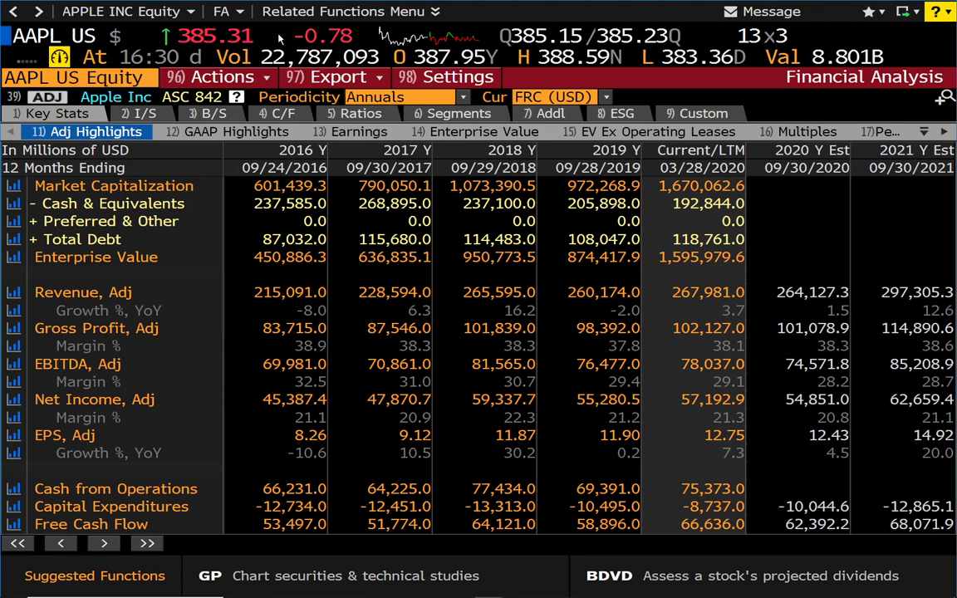
Enter LLP on the FA screen to bring up Launch in Launchpad.
text(LLP)
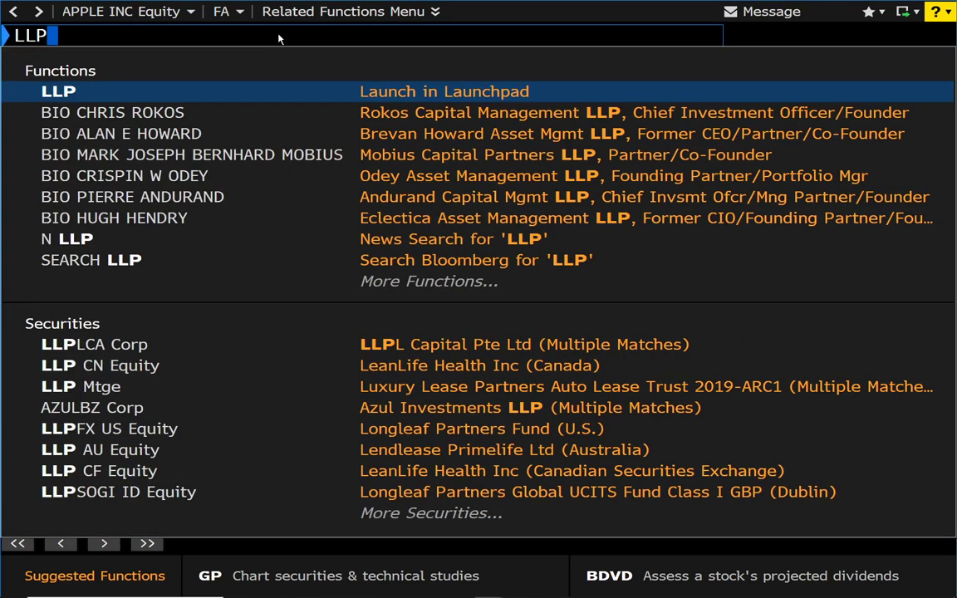